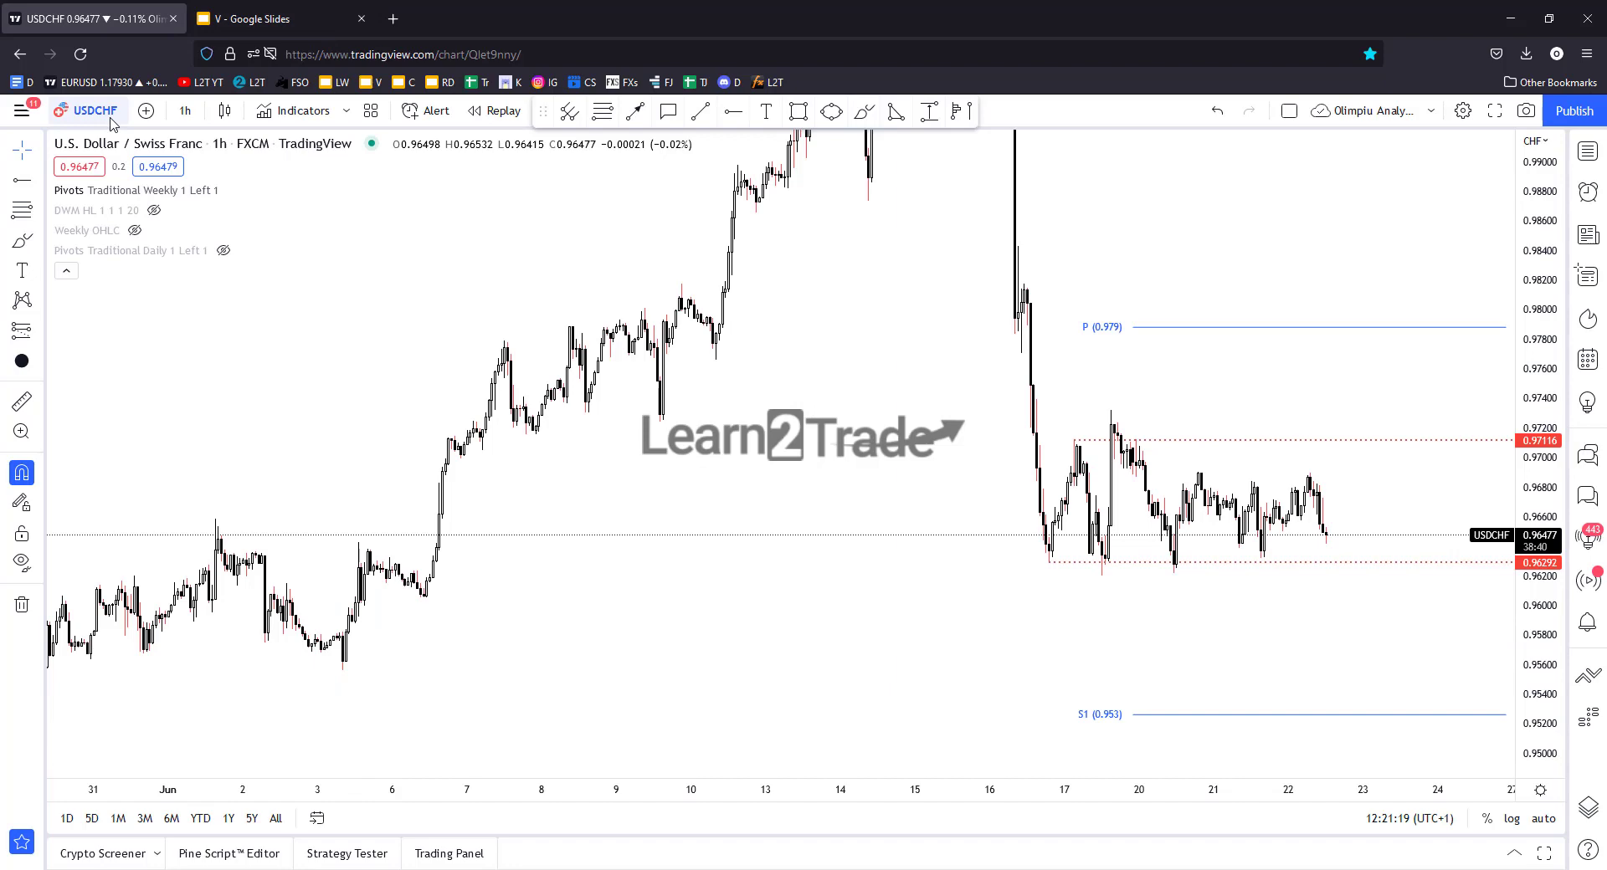
Open Symbol Search to change the chart's instrument.
{"action": "left_click", "coordinate": [110, 119]}
Load the DXY (U.S. Dollar Currency Index) 1h chart and zoom in on it.
{"action": "type", "text": "DXY"}
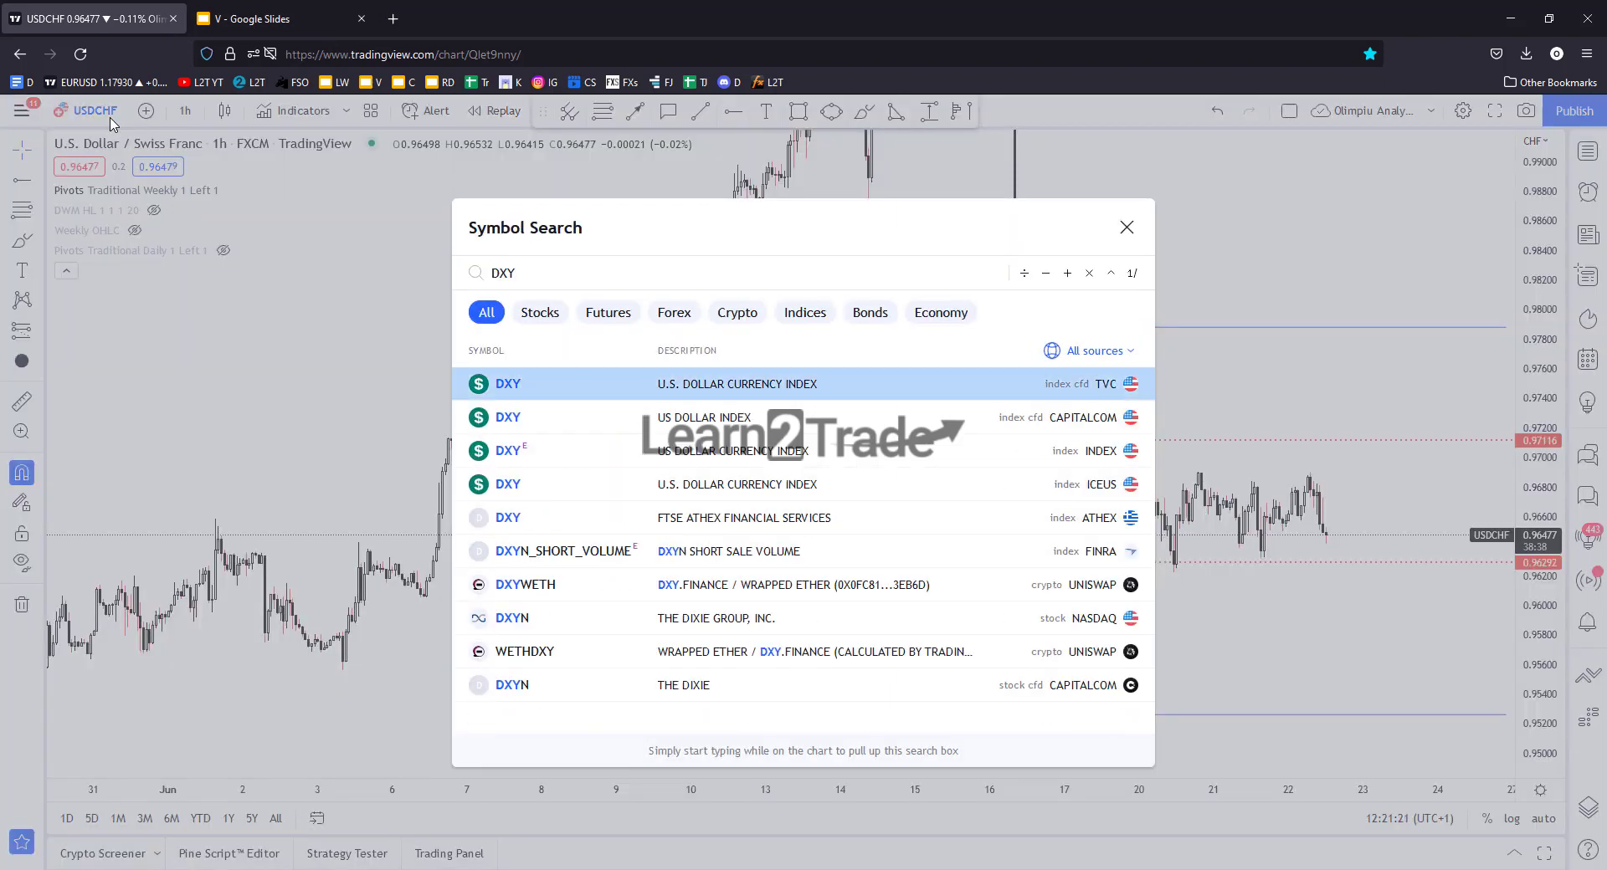
{"action": "key", "text": "Return"}
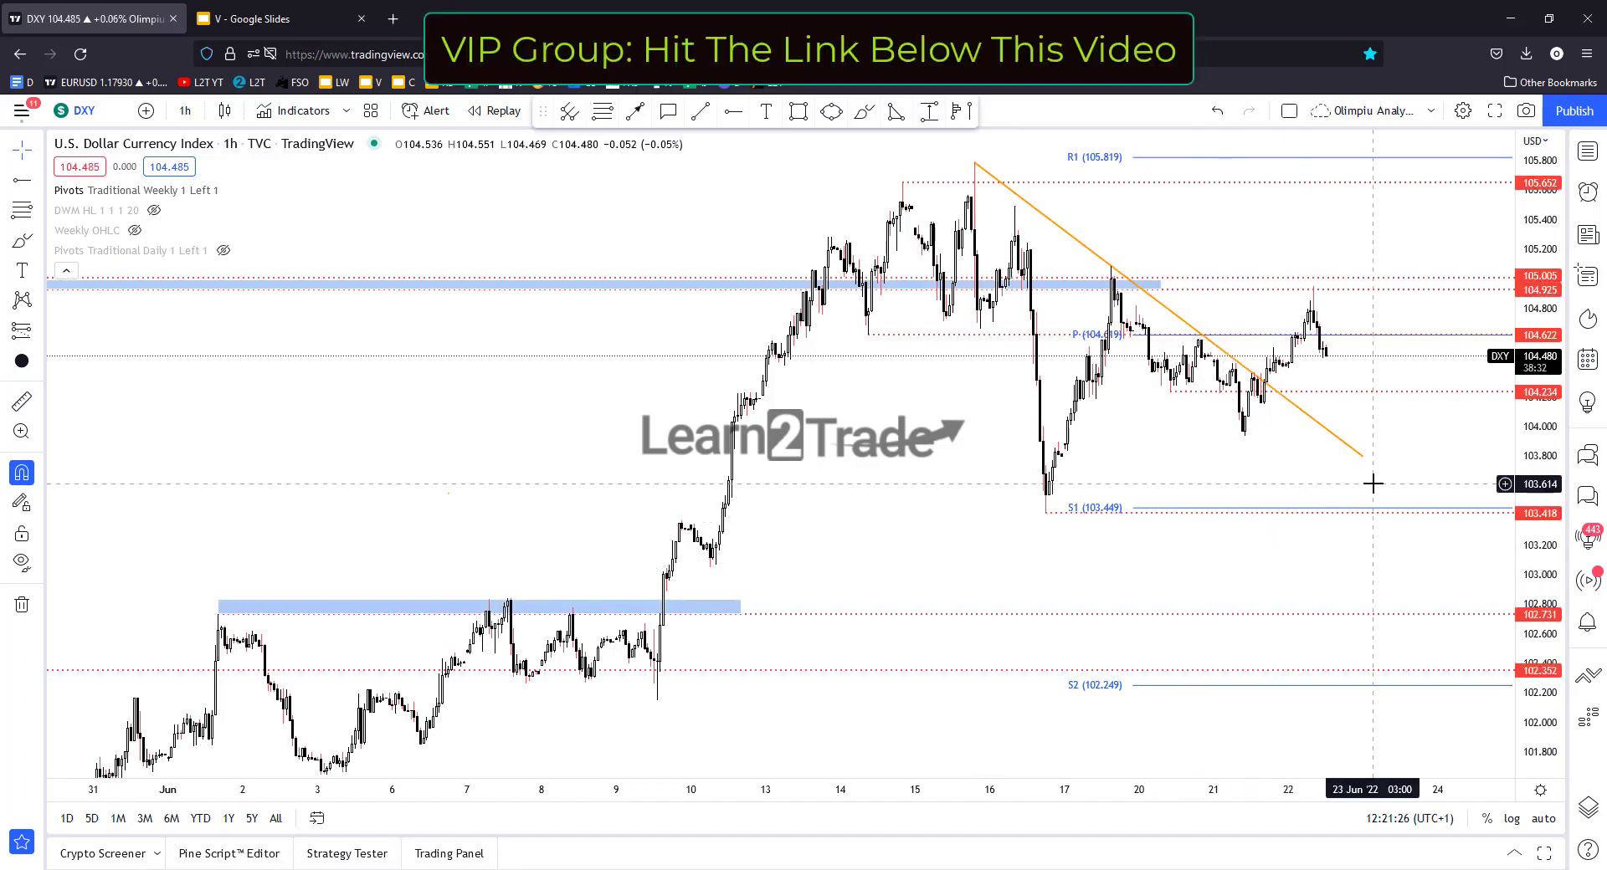
{"action": "scroll", "coordinate": [1322, 512], "scroll_direction": "up", "scroll_amount": 1}
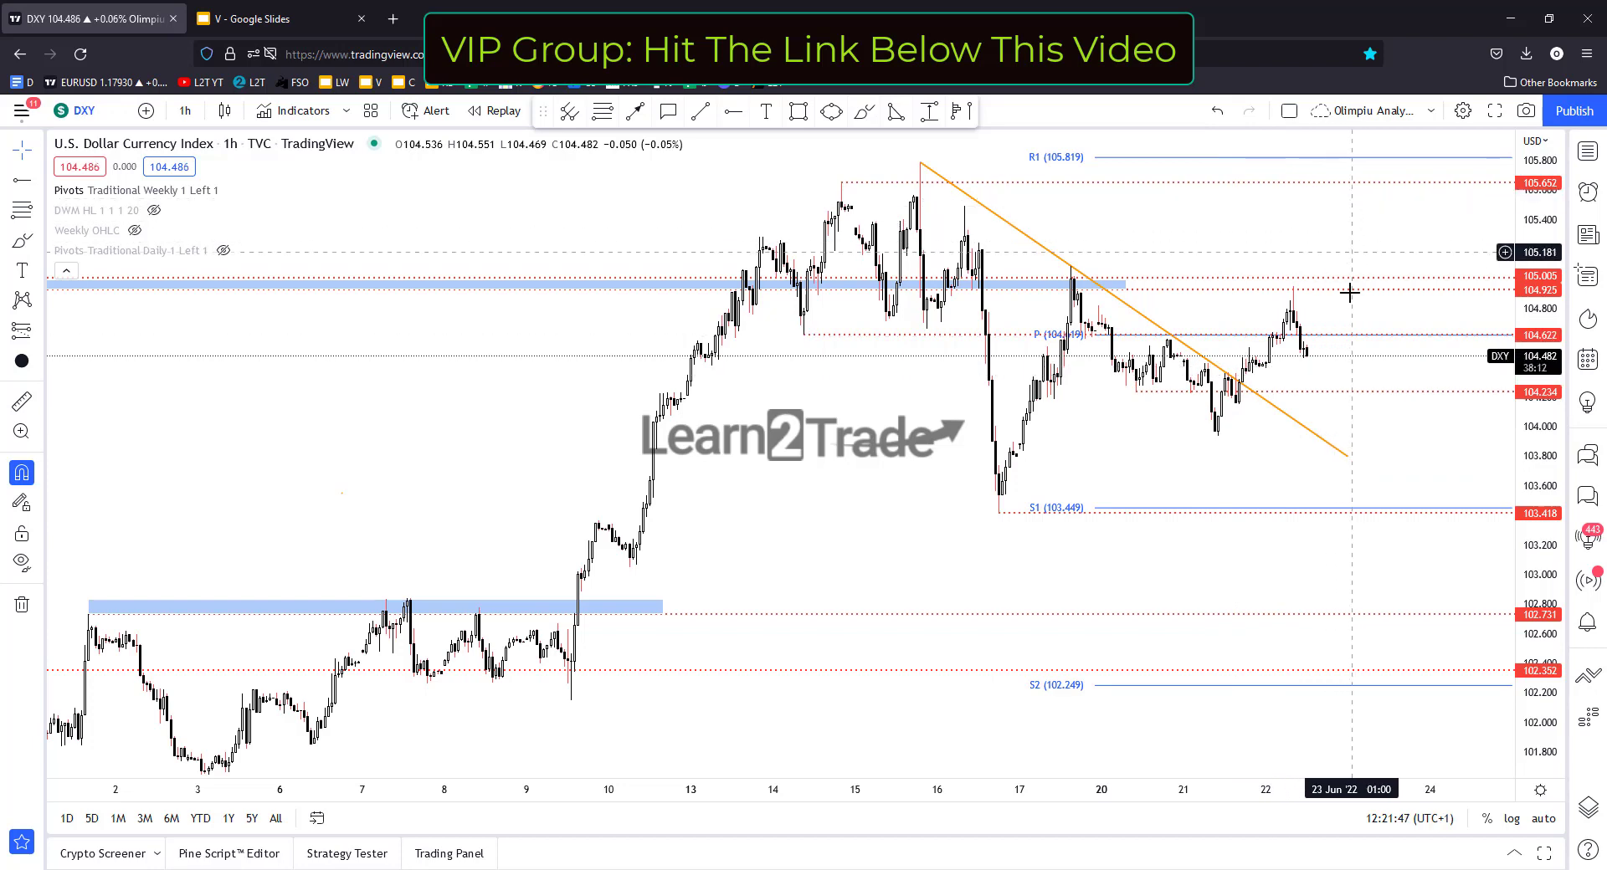
Switch the chart symbol back from DXY to USDCHF.
{"action": "left_click", "coordinate": [94, 111]}
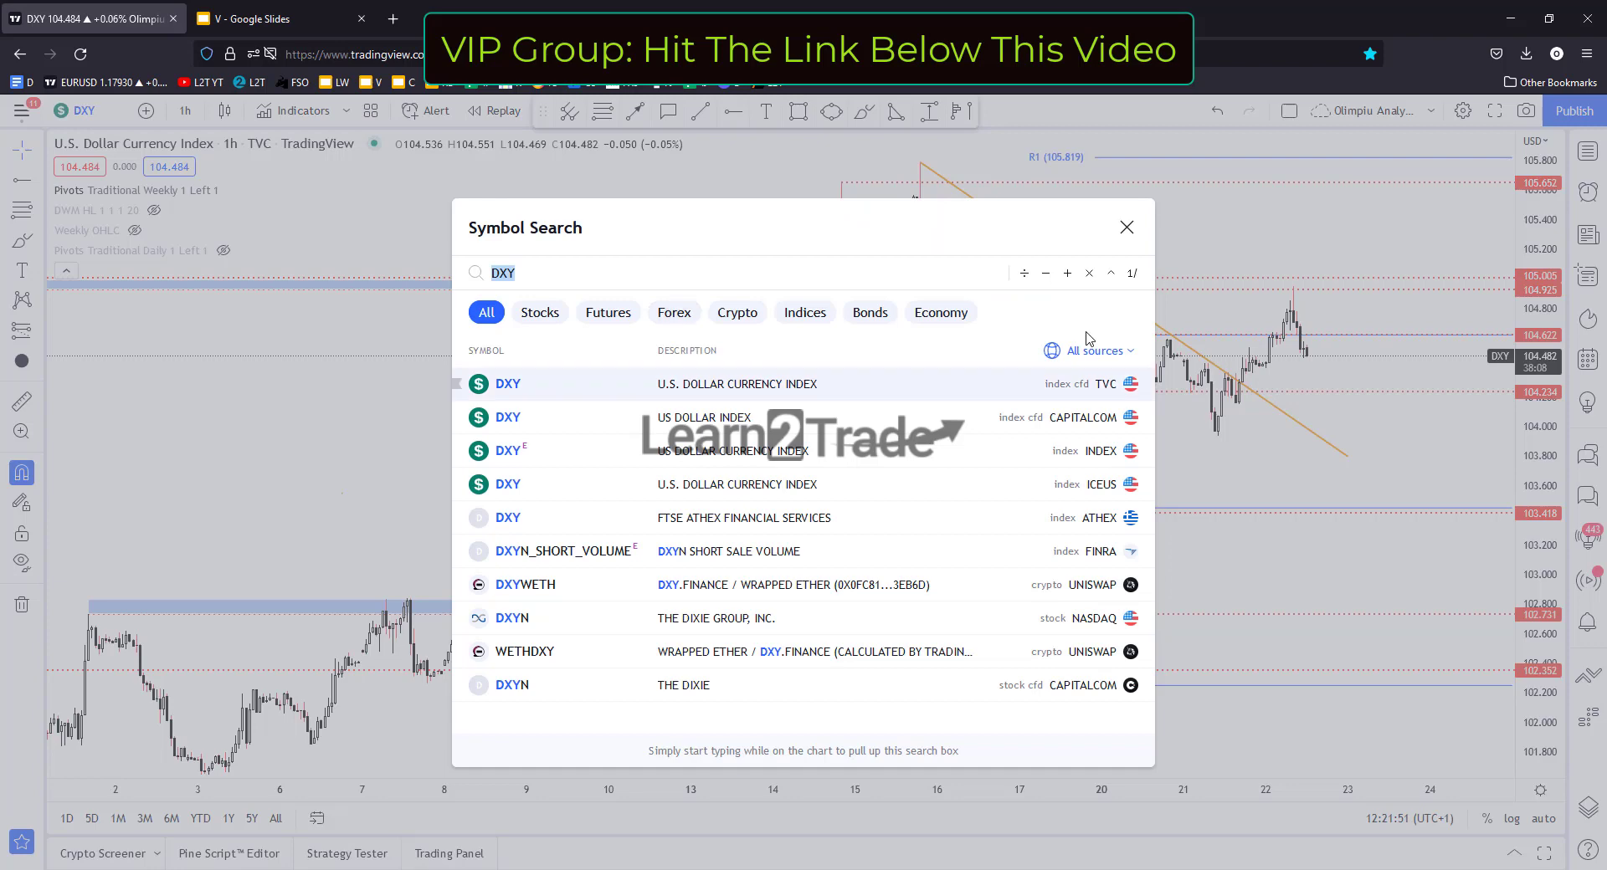
{"action": "left_click", "coordinate": [1126, 226]}
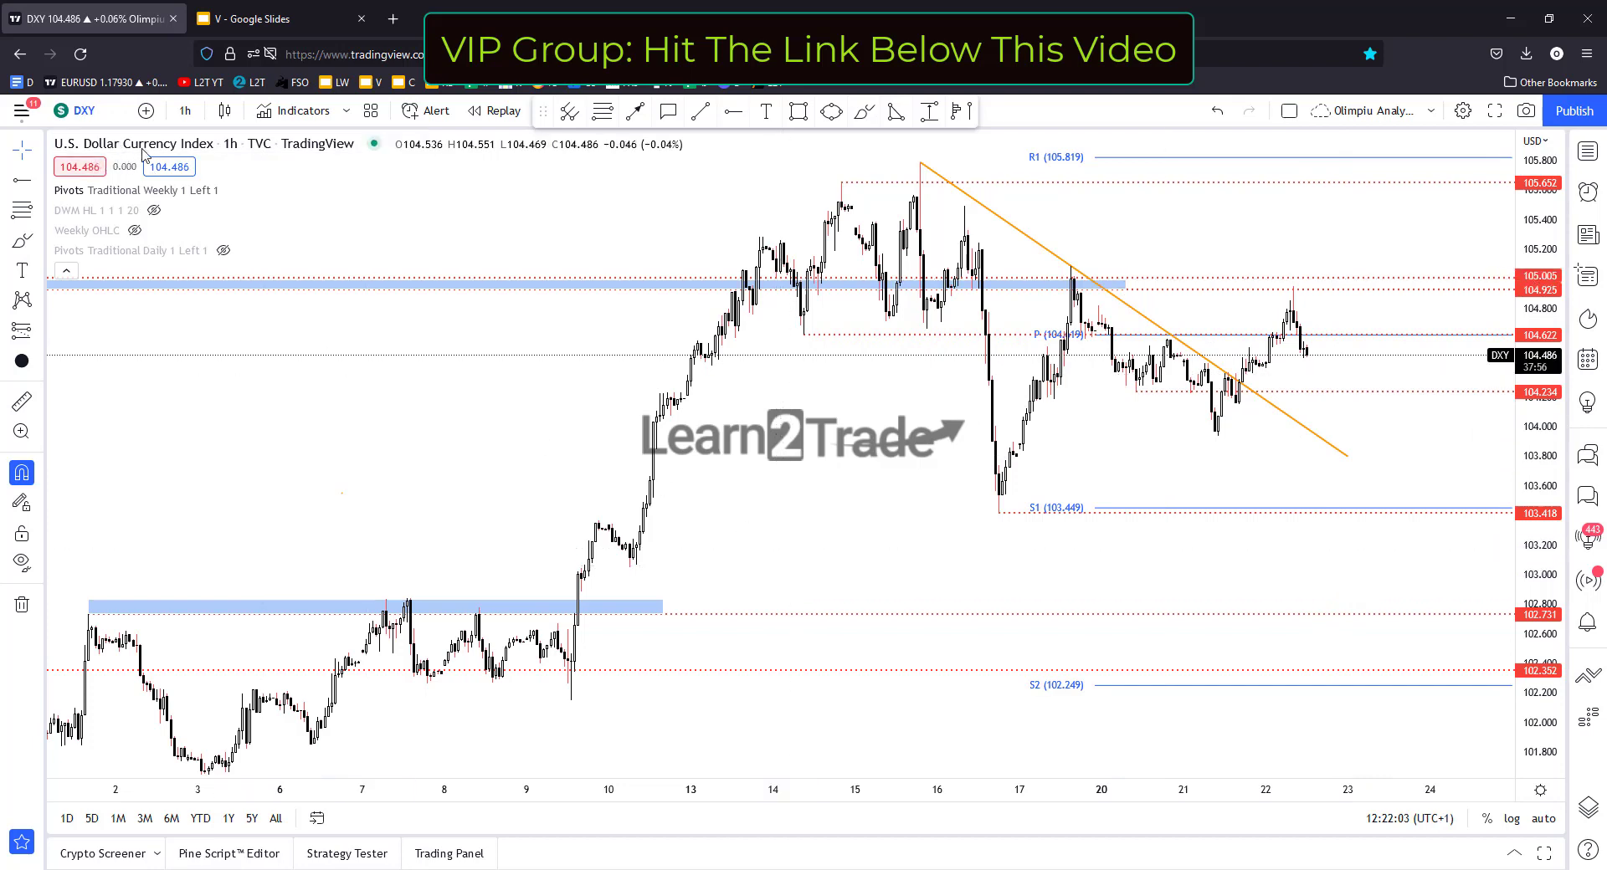
{"action": "left_click", "coordinate": [97, 111]}
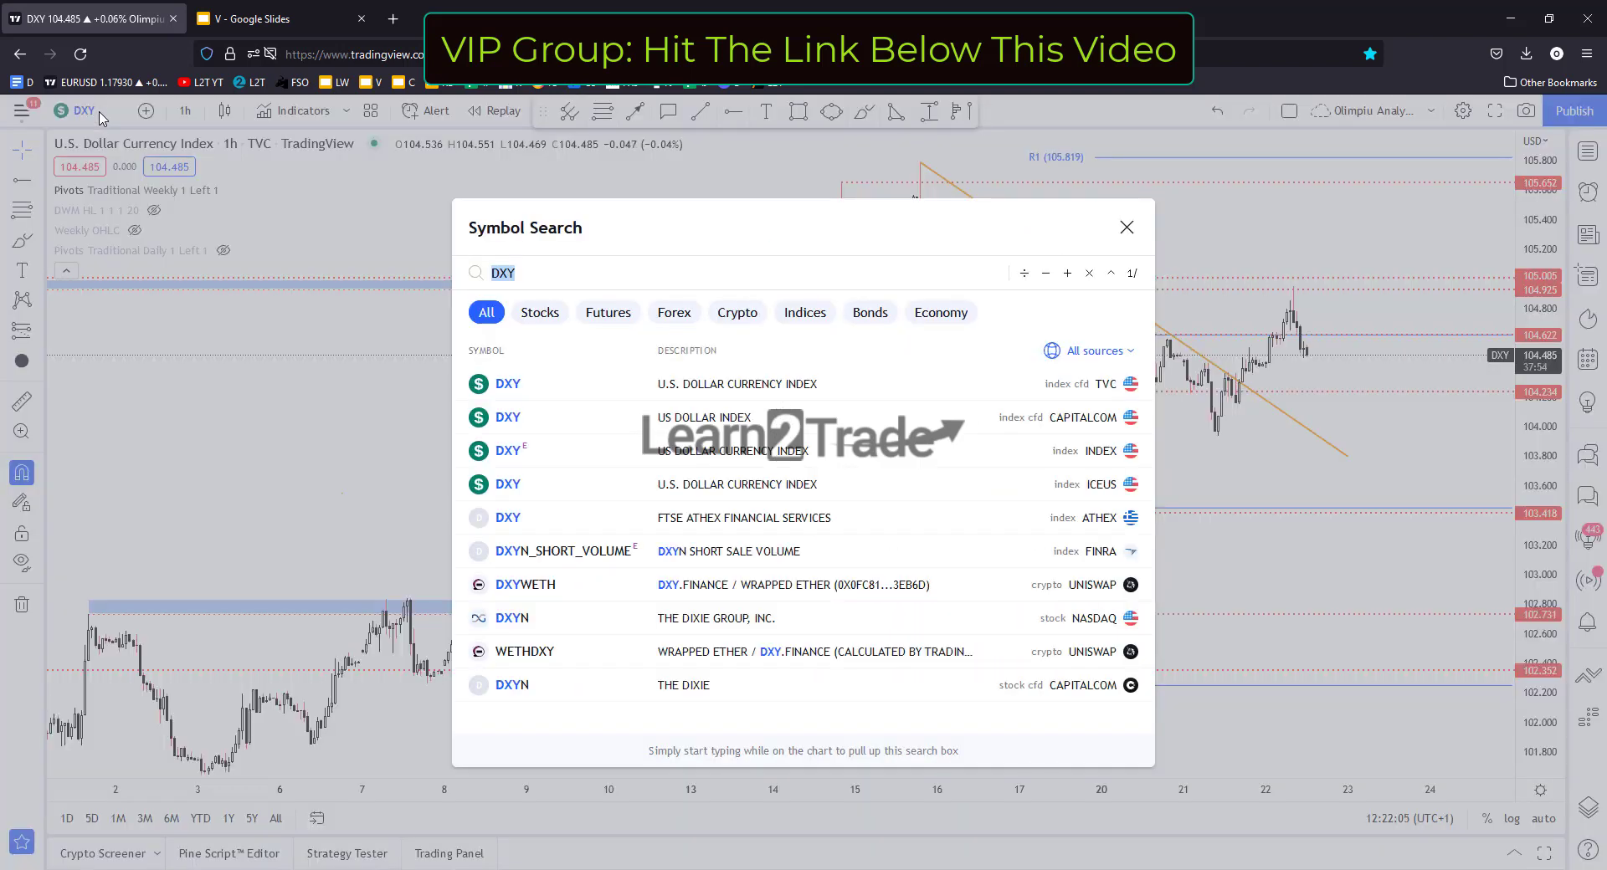
{"action": "type", "text": "USDCHF"}
{"action": "key", "text": "Return"}
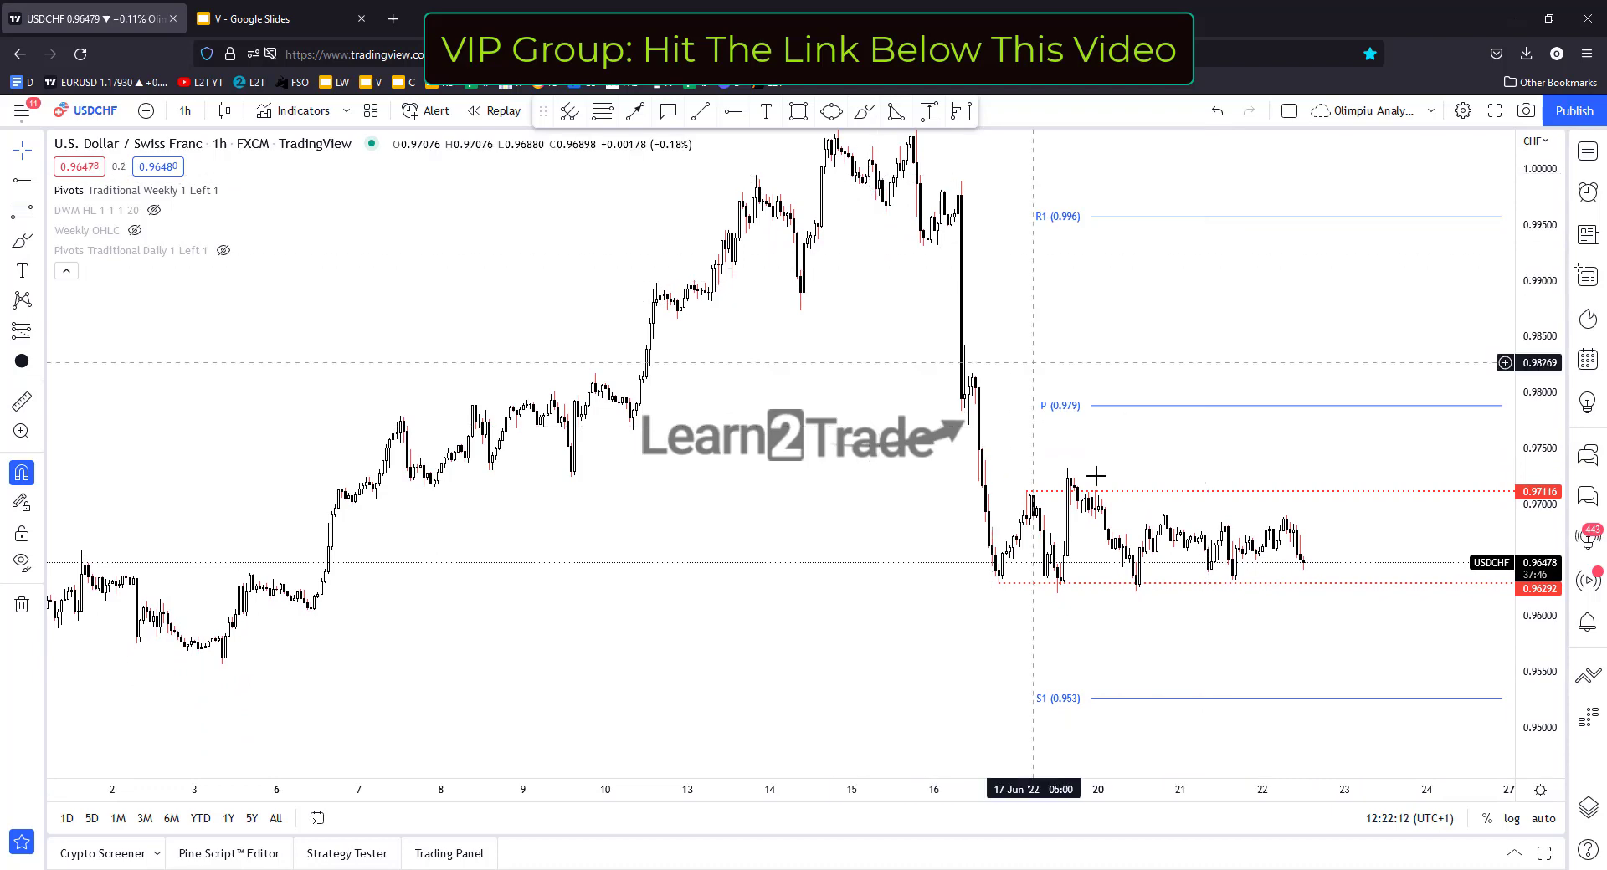
Frame the 0.97116–0.96292 range and S1 (0.953), leaving space right of the candles.
{"action": "scroll", "coordinate": [1332, 693], "scroll_direction": "down", "scroll_amount": 3}
{"action": "scroll", "coordinate": [1291, 611], "scroll_direction": "down", "scroll_amount": 5}
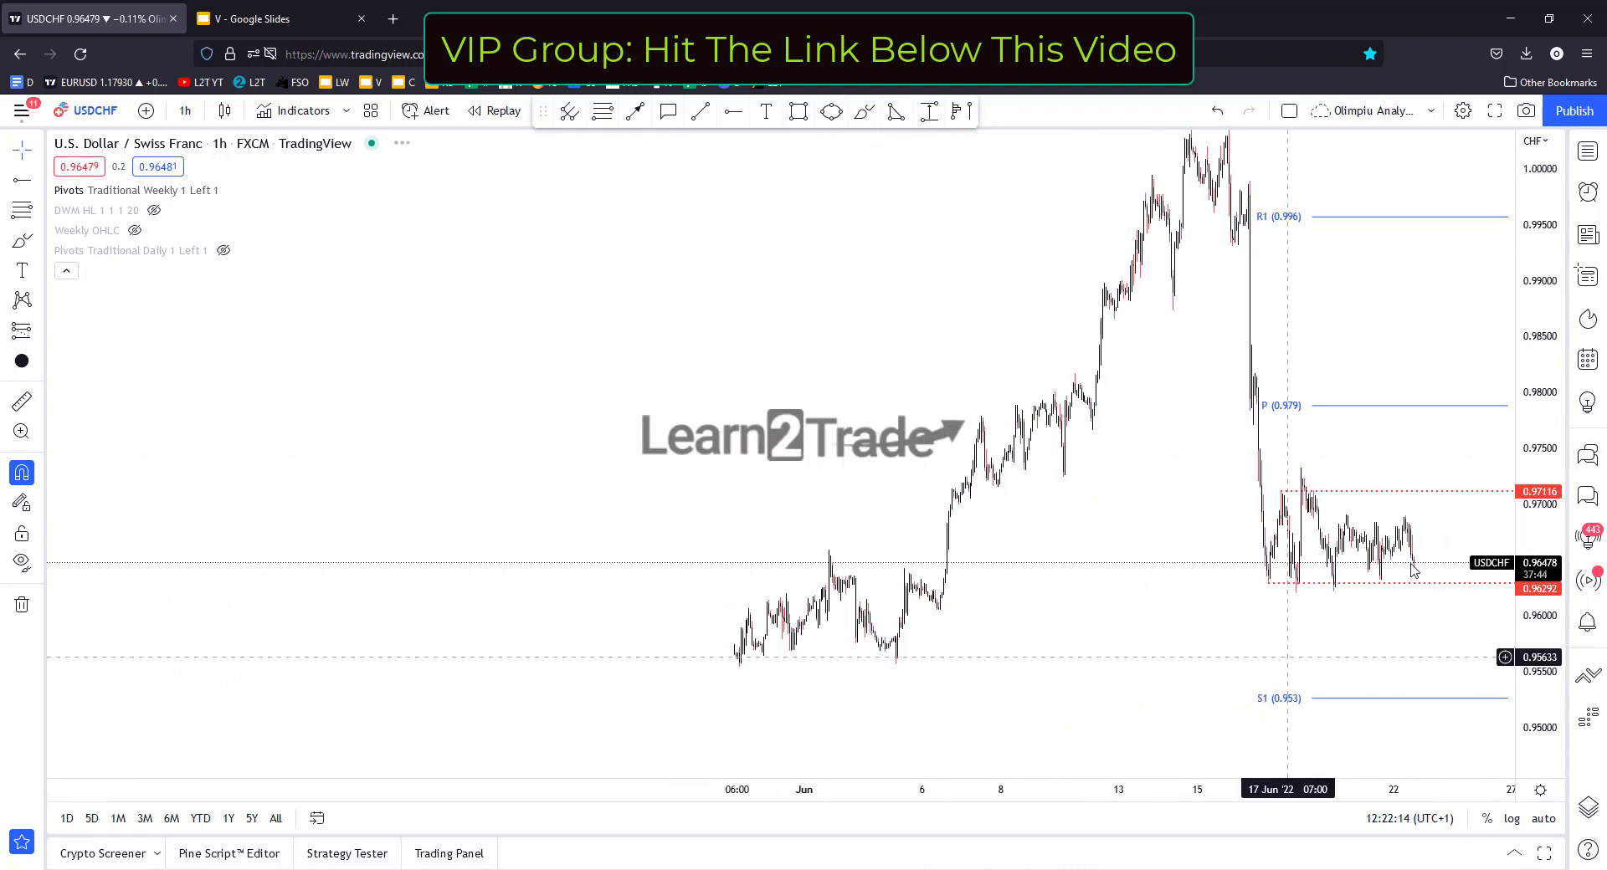
{"action": "scroll", "coordinate": [1318, 591], "scroll_direction": "up", "scroll_amount": 6}
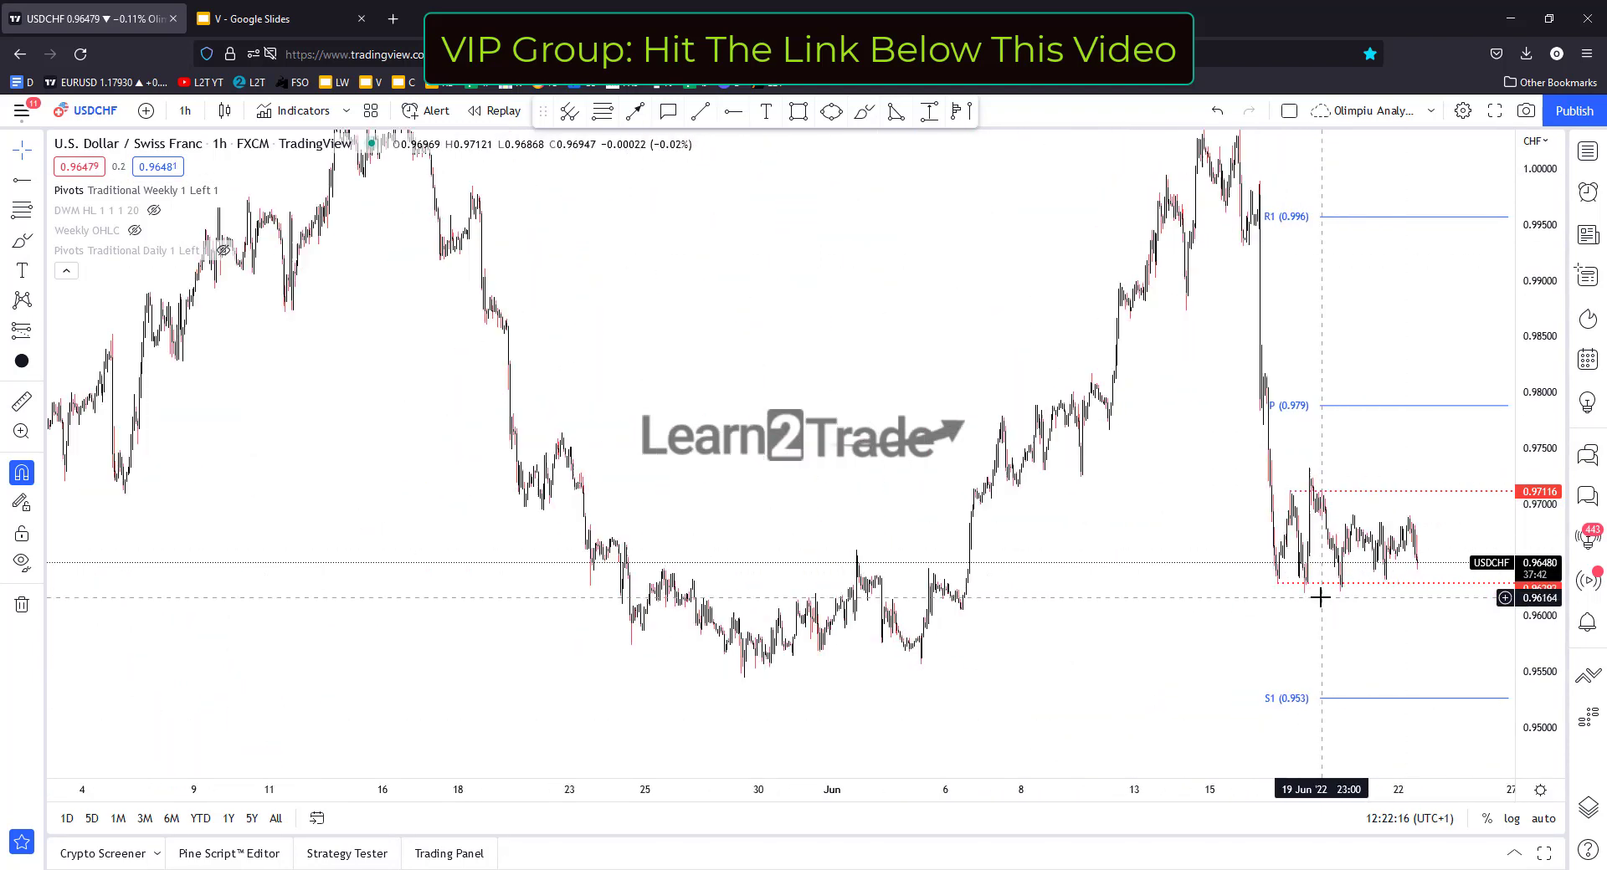
{"action": "left_click_drag", "start_coordinate": [1544, 724], "coordinate": [1420, 675]}
{"action": "scroll", "coordinate": [1345, 717], "scroll_direction": "up", "scroll_amount": 4}
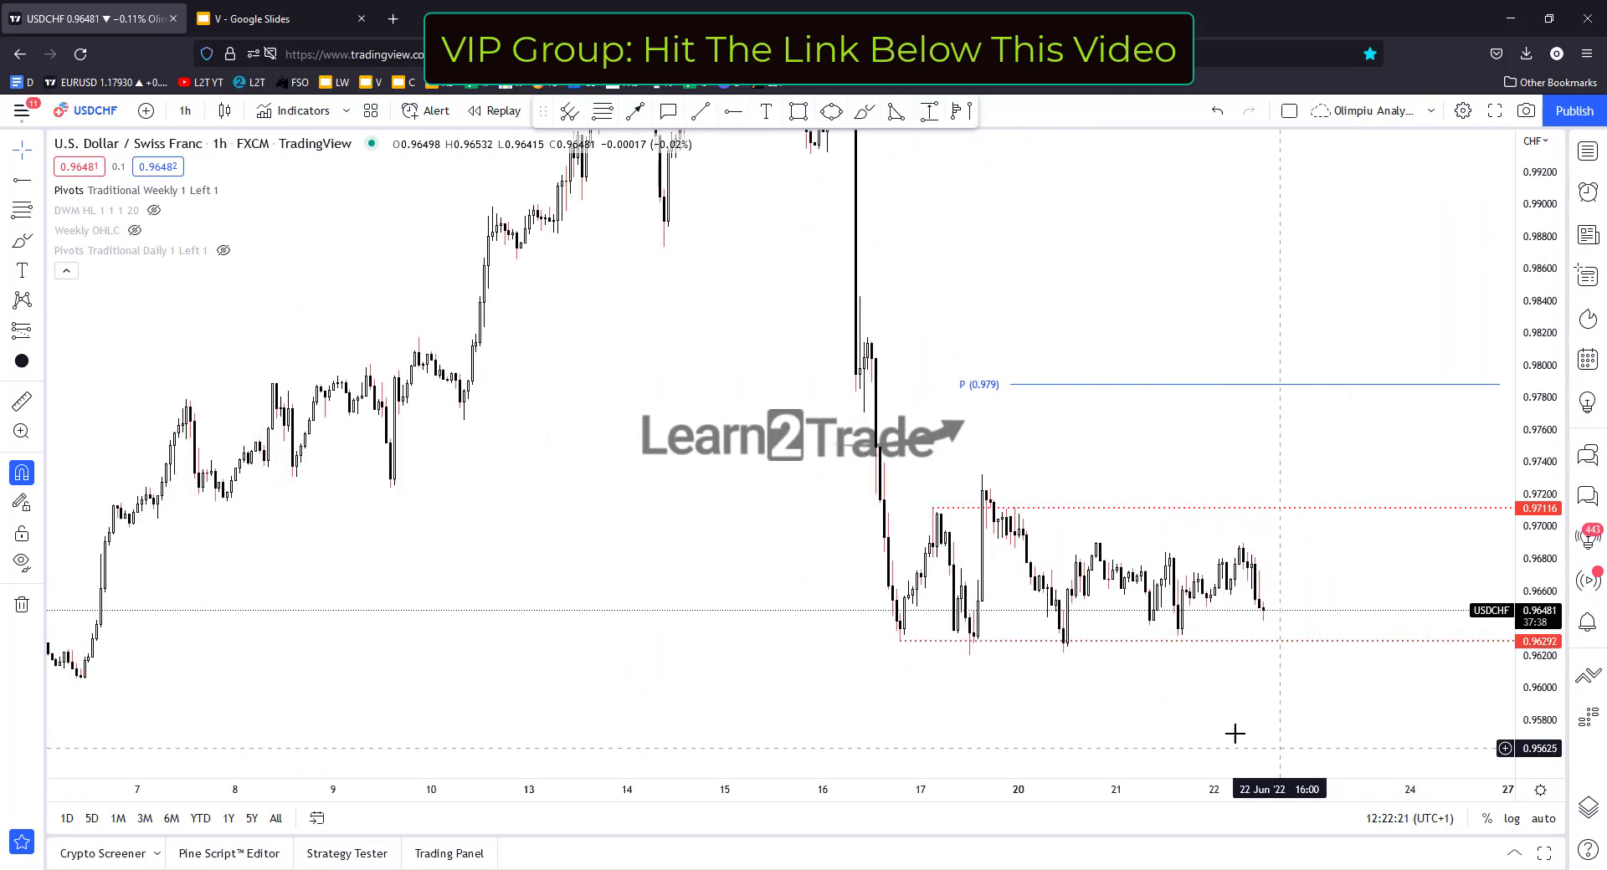
{"action": "left_click_drag", "start_coordinate": [1222, 714], "coordinate": [1268, 661]}
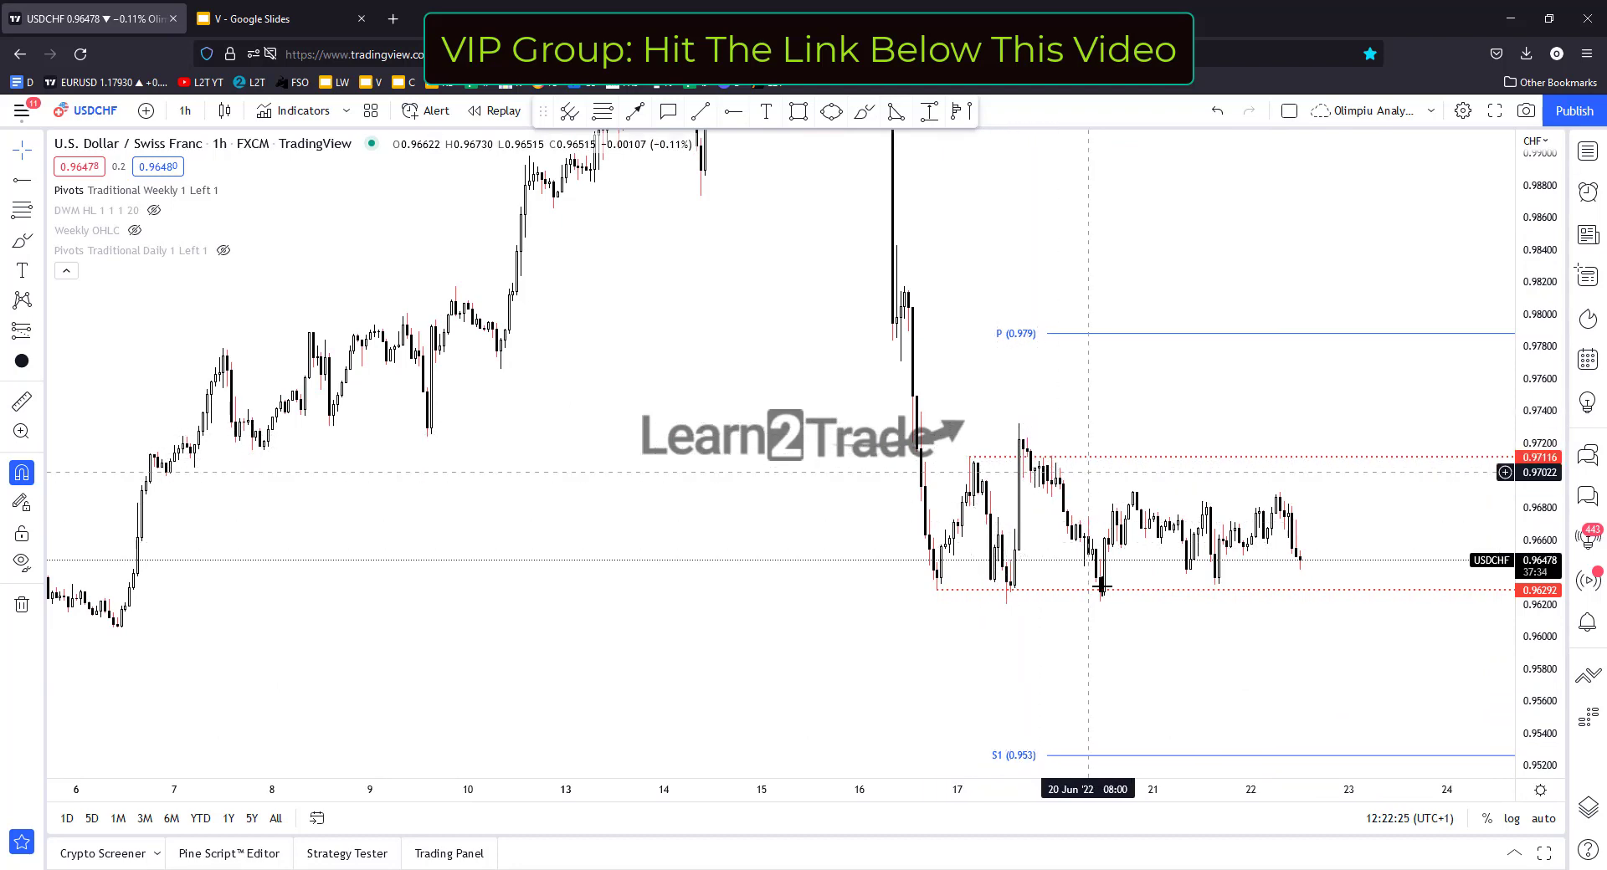
{"action": "left_click_drag", "start_coordinate": [1317, 673], "coordinate": [1295, 573]}
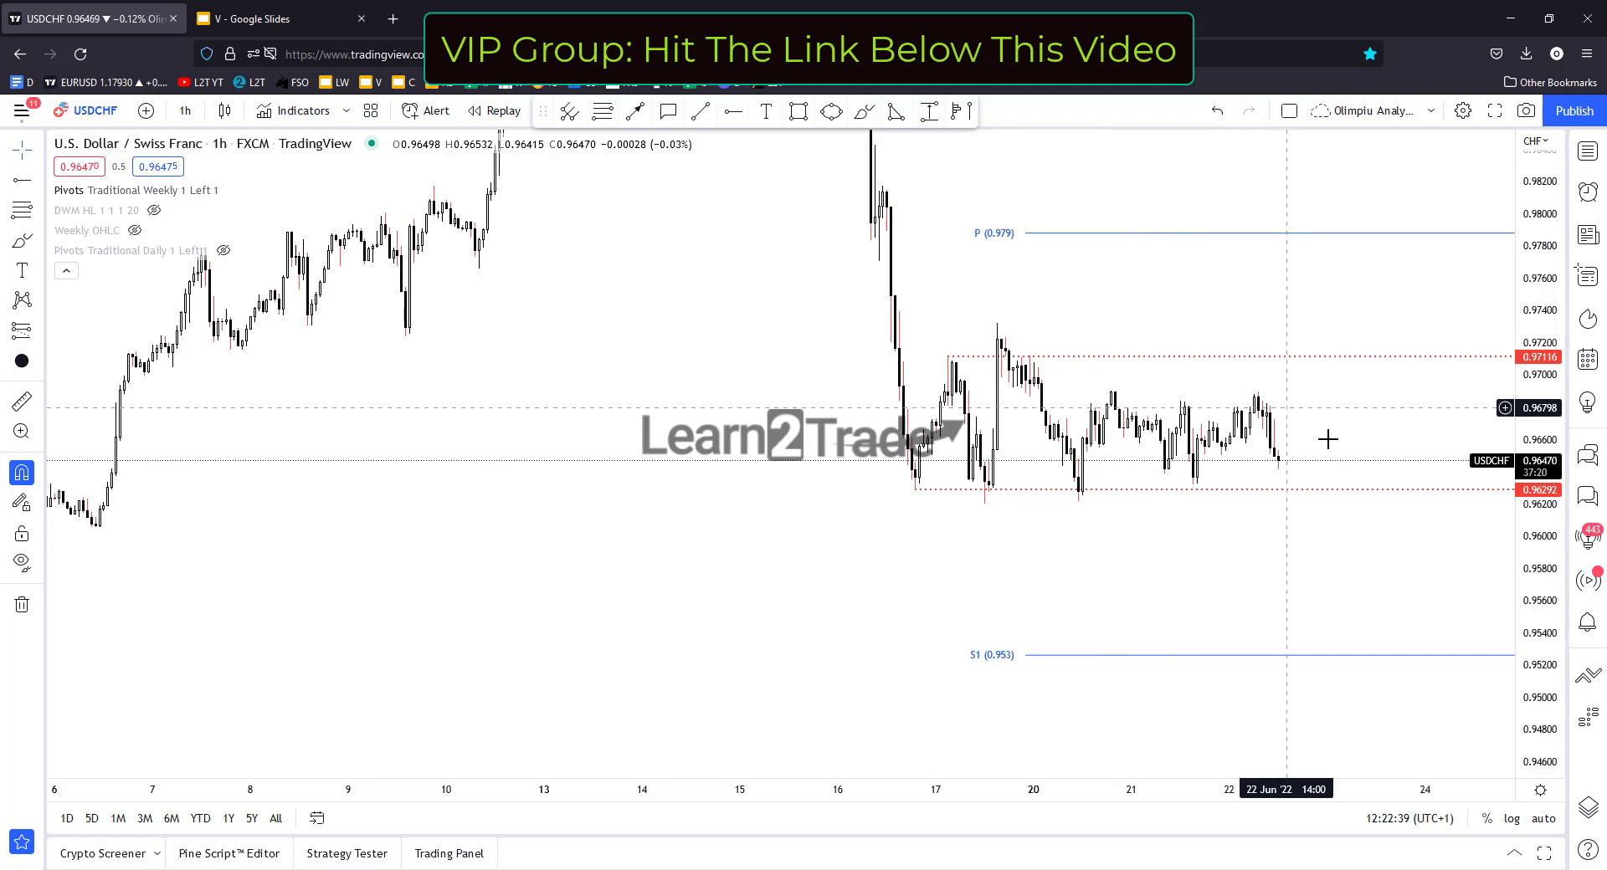
{"action": "left_click_drag", "start_coordinate": [1363, 441], "coordinate": [1263, 452]}
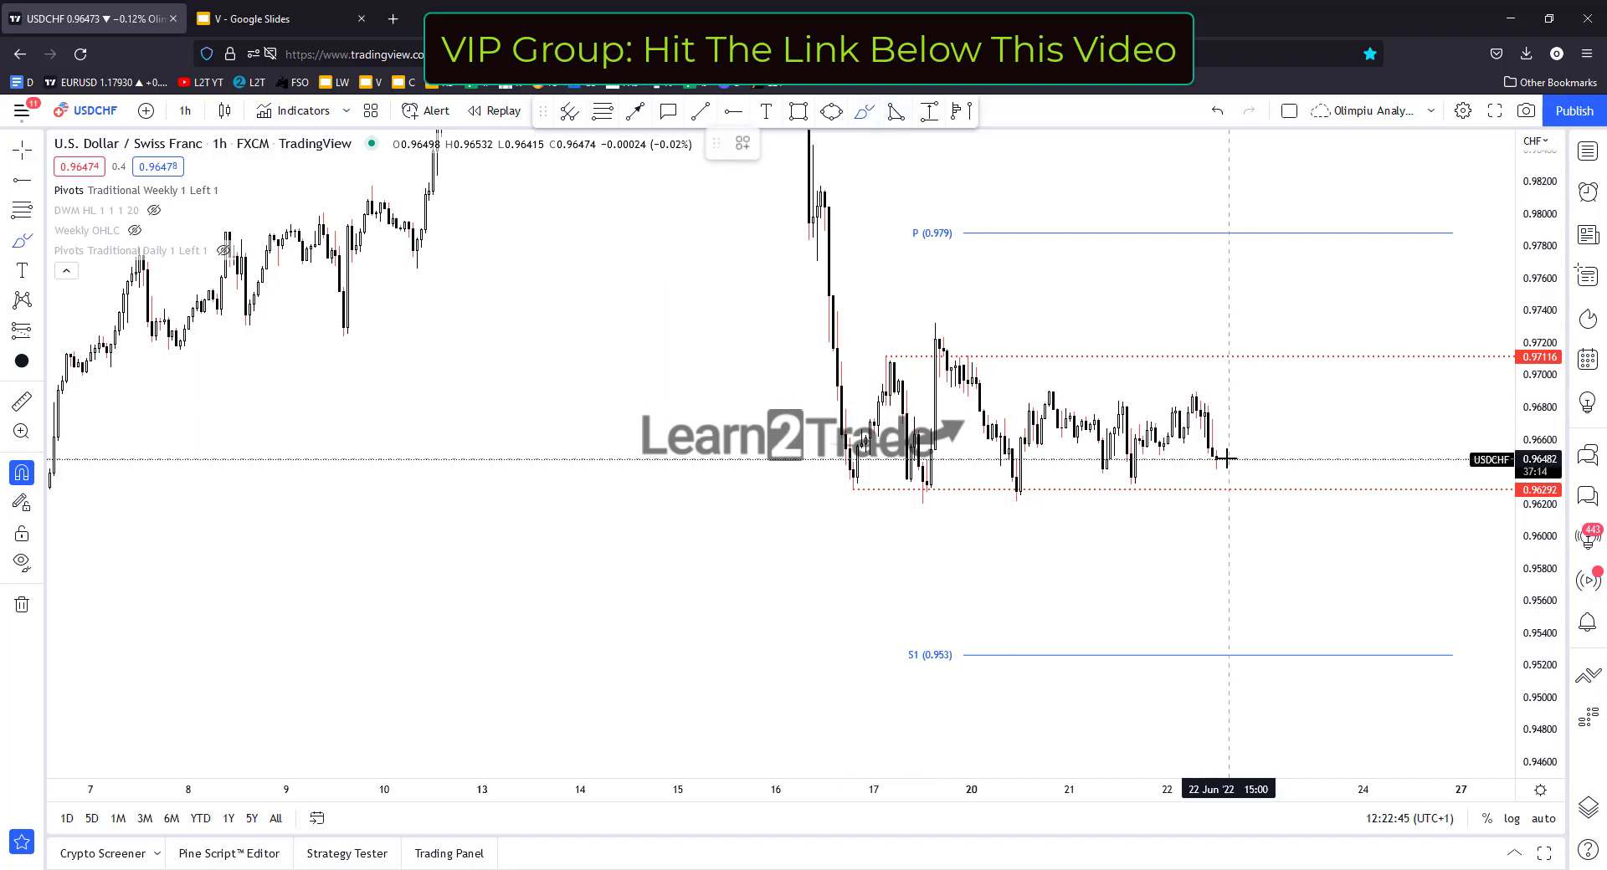
Sketch a projected price path down toward S1 (0.953).
{"action": "mouse_move", "coordinate": [1216, 459]}
{"action": "left_mouse_down"}
{"action": "mouse_move", "coordinate": [1263, 479]}
{"action": "mouse_move", "coordinate": [1281, 533]}
{"action": "mouse_move", "coordinate": [1316, 492]}
{"action": "mouse_move", "coordinate": [1330, 645]}
{"action": "mouse_move", "coordinate": [1356, 661]}
{"action": "mouse_move", "coordinate": [1360, 609]}
{"action": "left_mouse_up"}
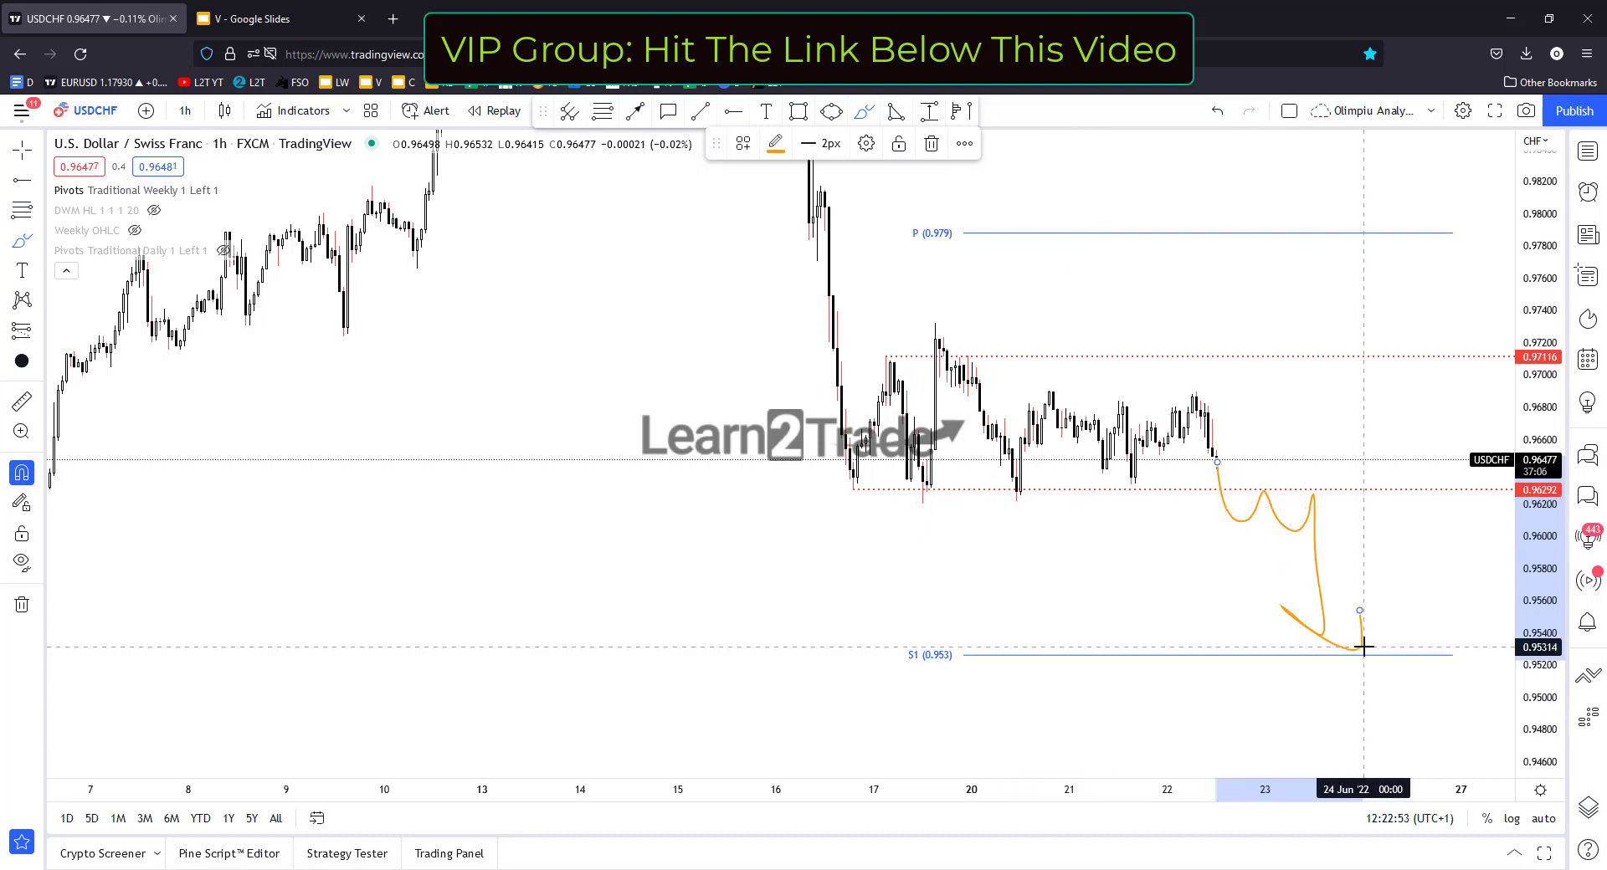
{"action": "scroll", "coordinate": [1262, 649], "scroll_direction": "down", "scroll_amount": 5}
{"action": "scroll", "coordinate": [1262, 648], "scroll_direction": "down", "scroll_amount": 3}
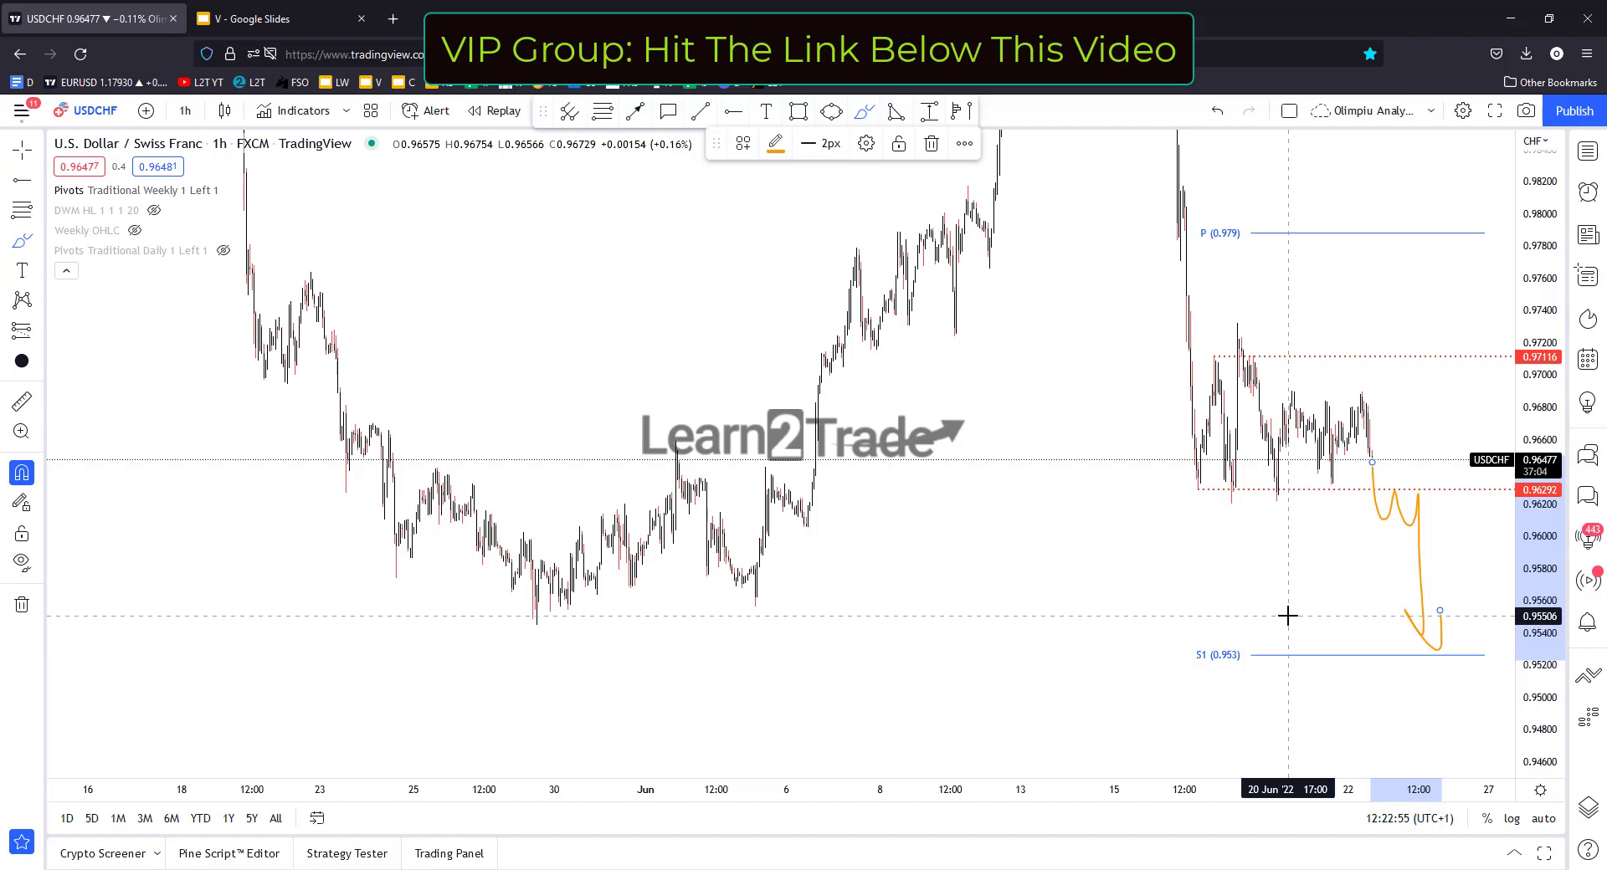
Mark a horizontal level at 0.95448 and delete the downward projected path.
{"action": "left_click", "coordinate": [733, 113]}
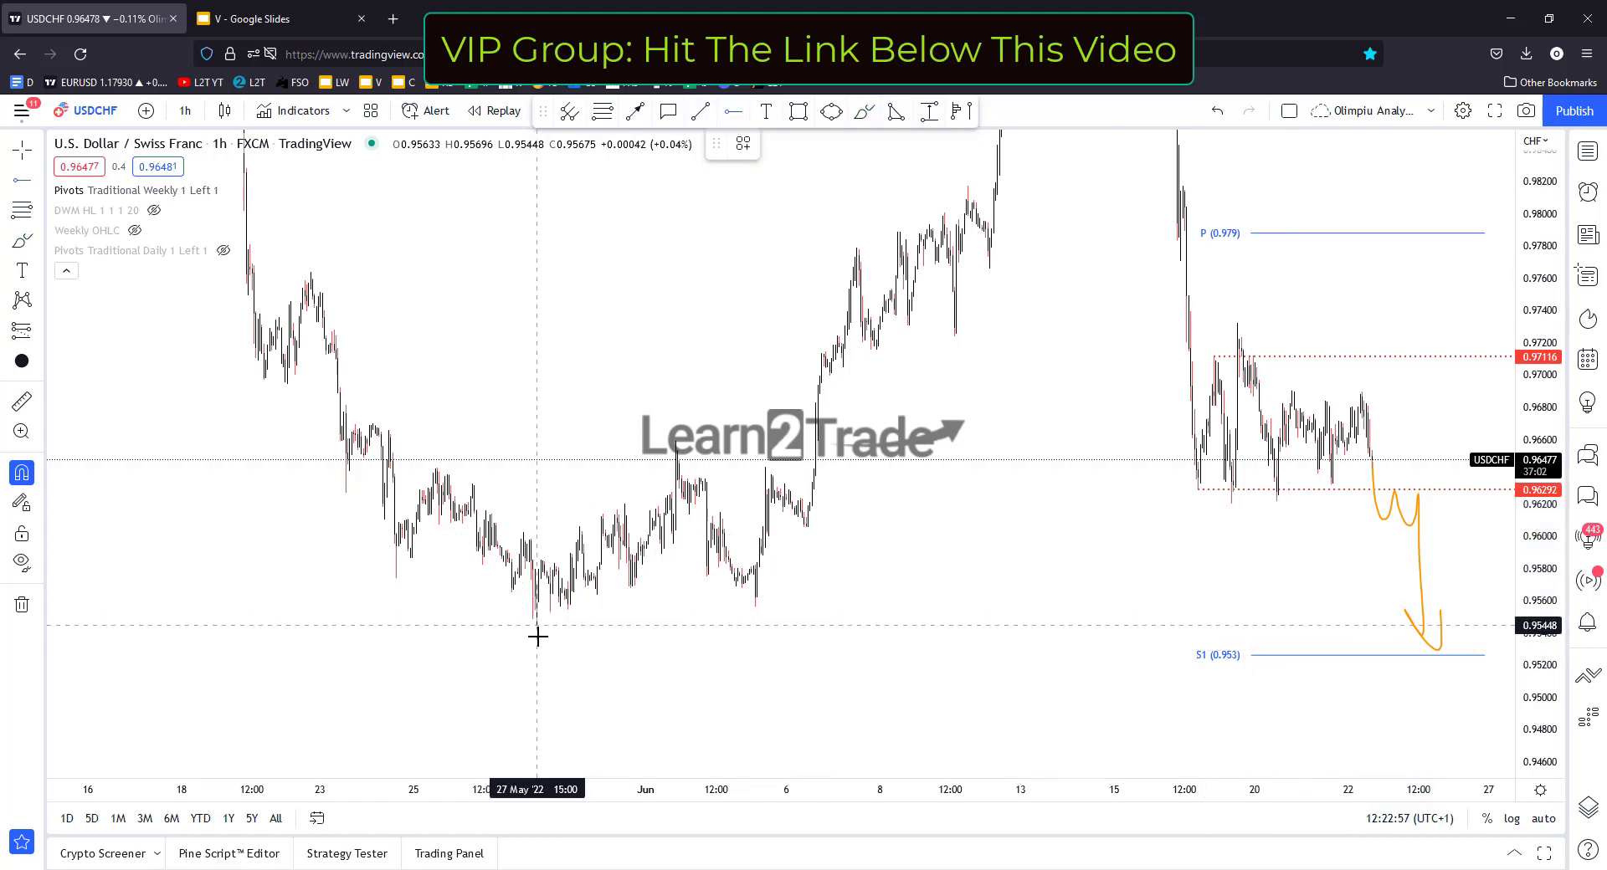
{"action": "left_click", "coordinate": [536, 636]}
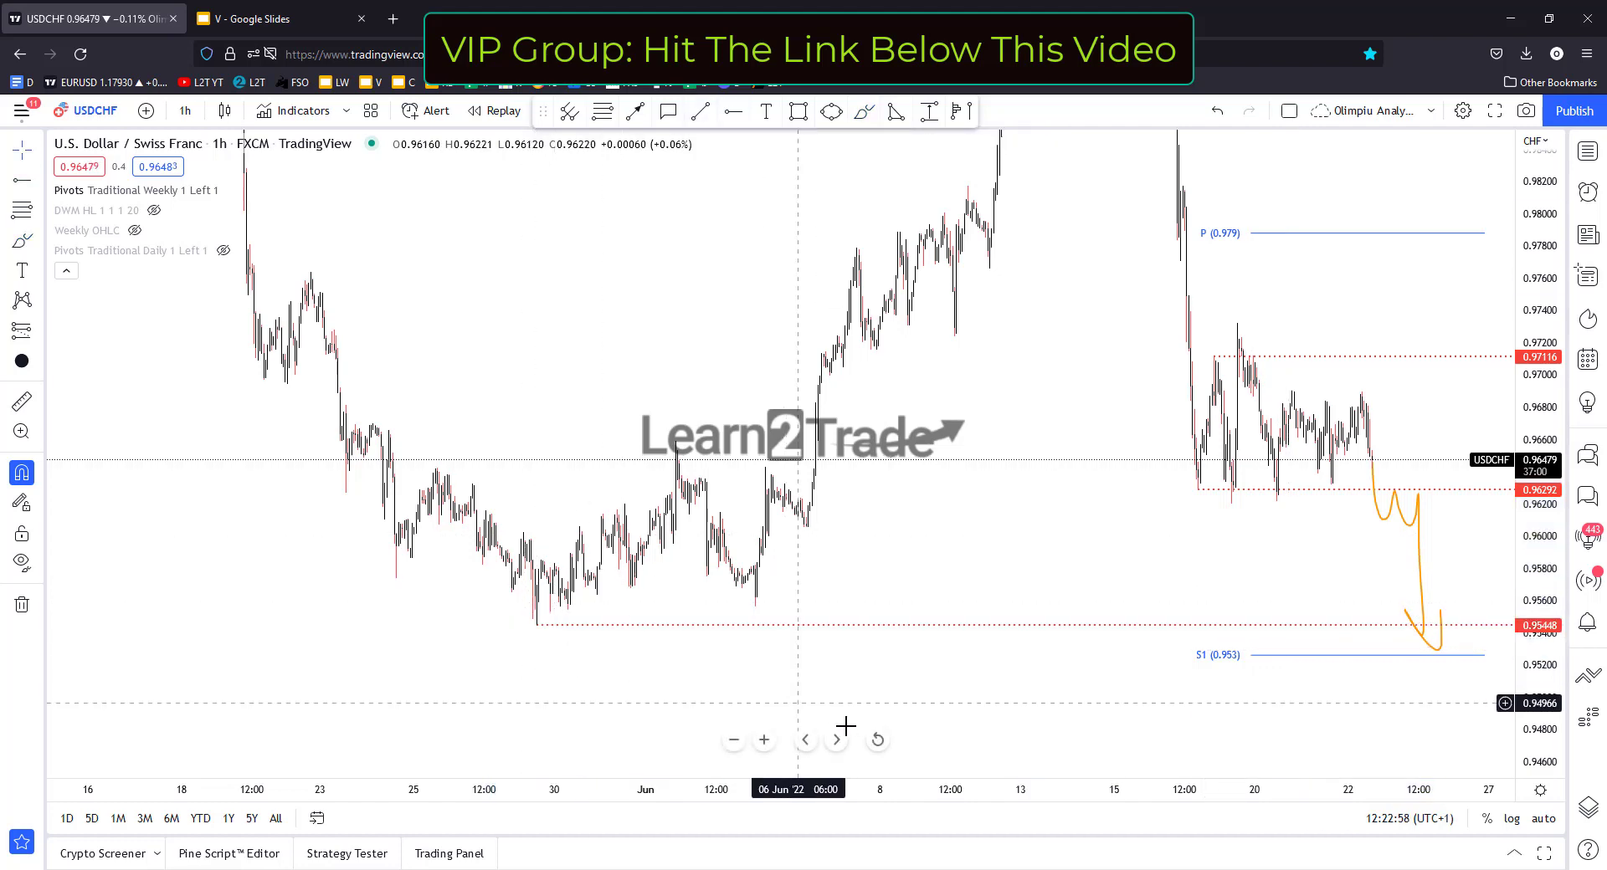
{"action": "scroll", "coordinate": [845, 726], "scroll_direction": "up", "scroll_amount": 2}
{"action": "scroll", "coordinate": [845, 726], "scroll_direction": "up", "scroll_amount": 2}
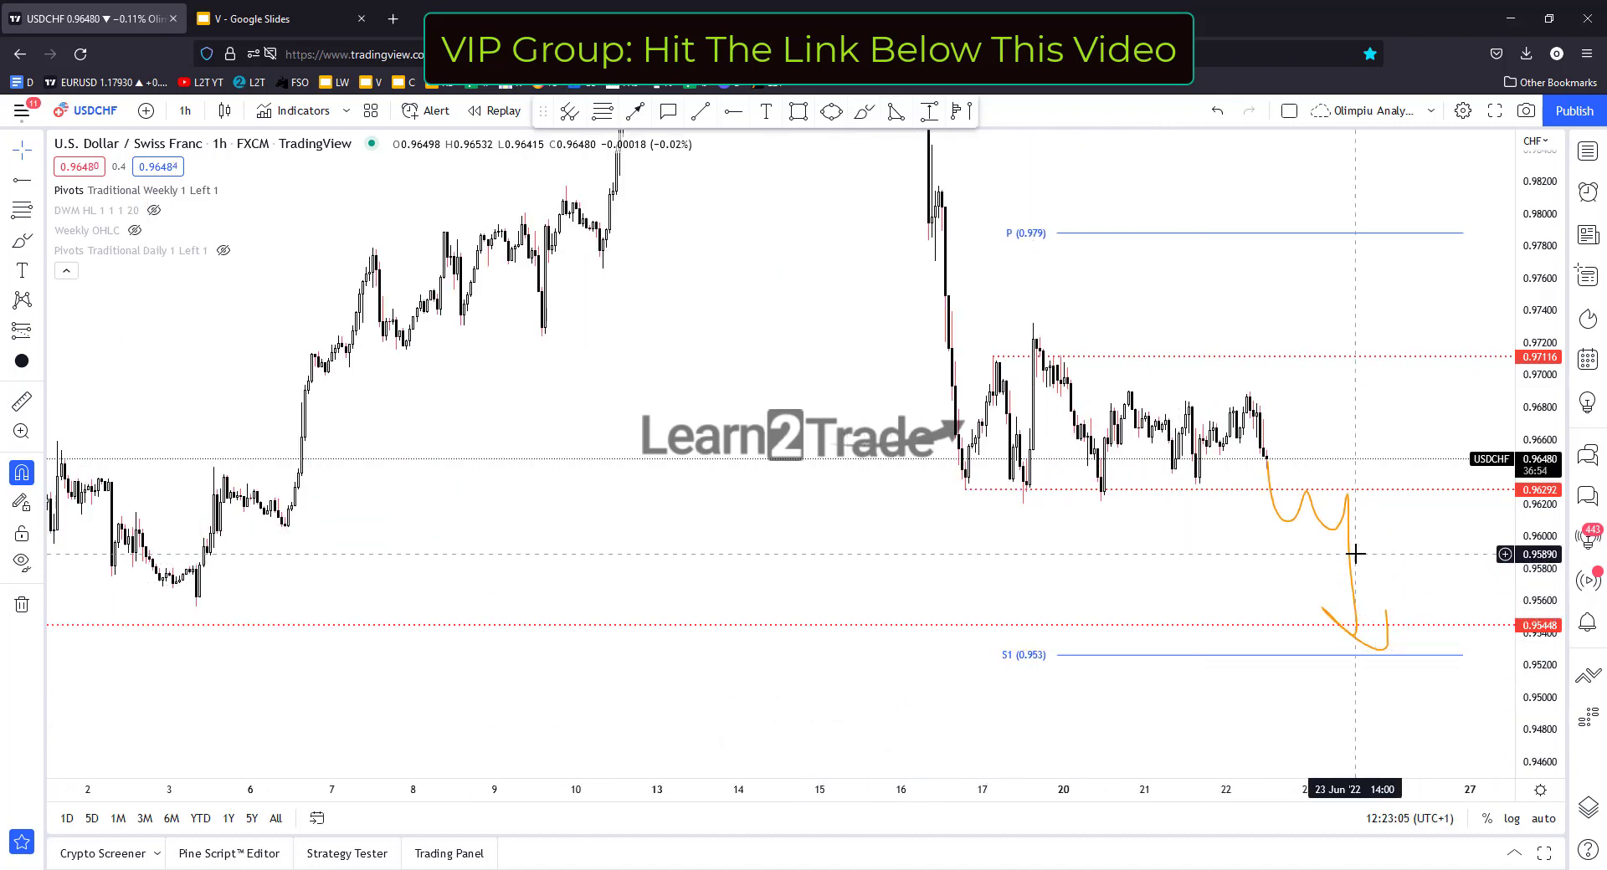
{"action": "key", "text": "Delete"}
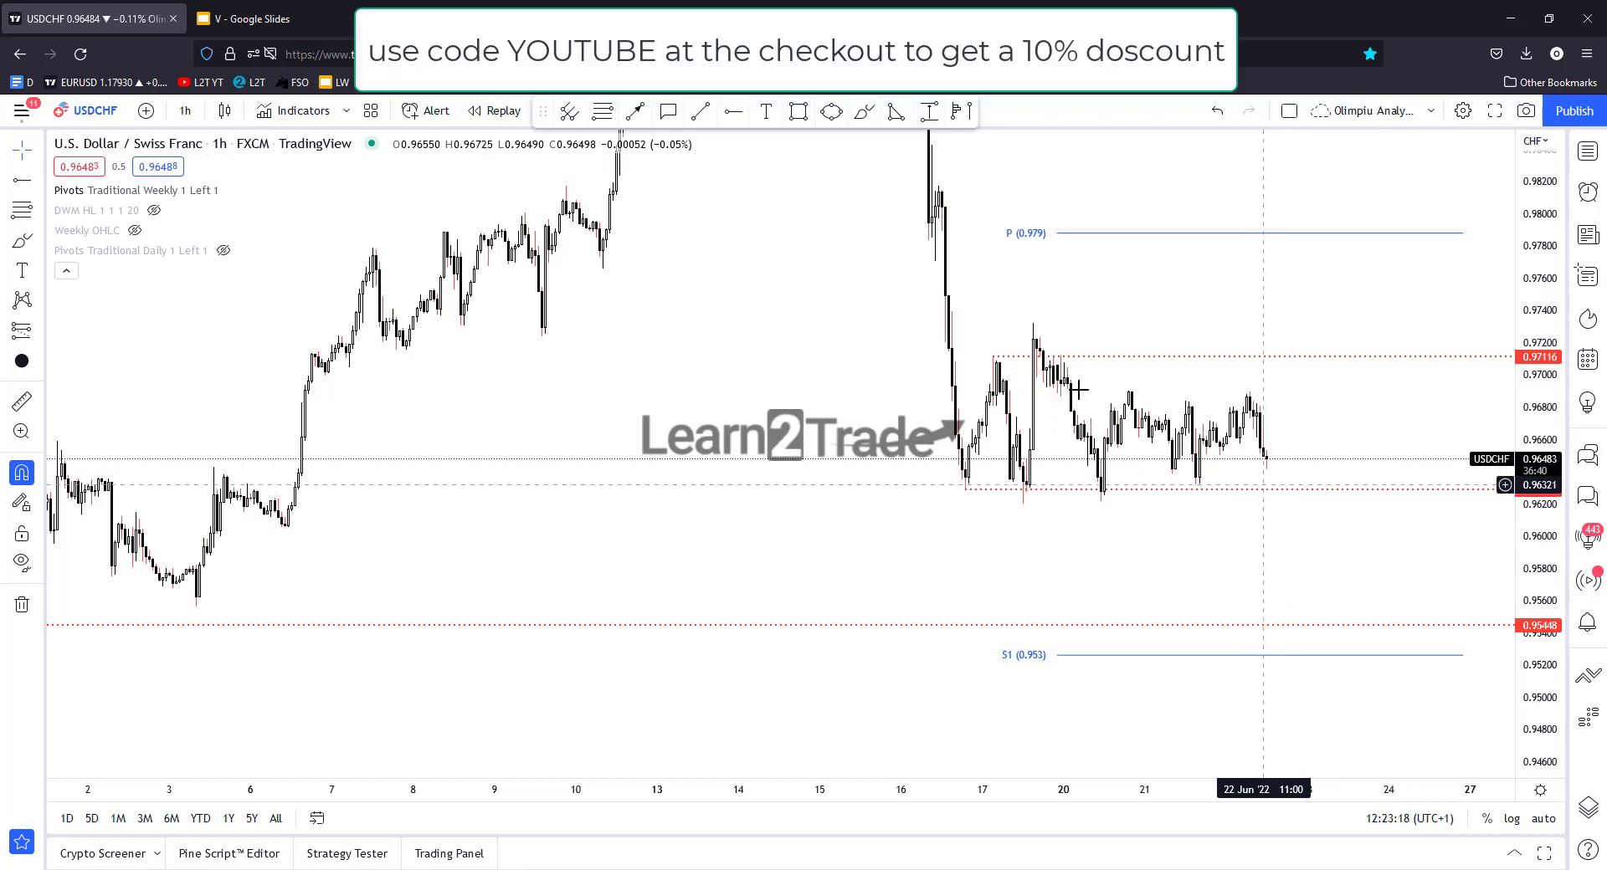
{"action": "left_click", "coordinate": [866, 114]}
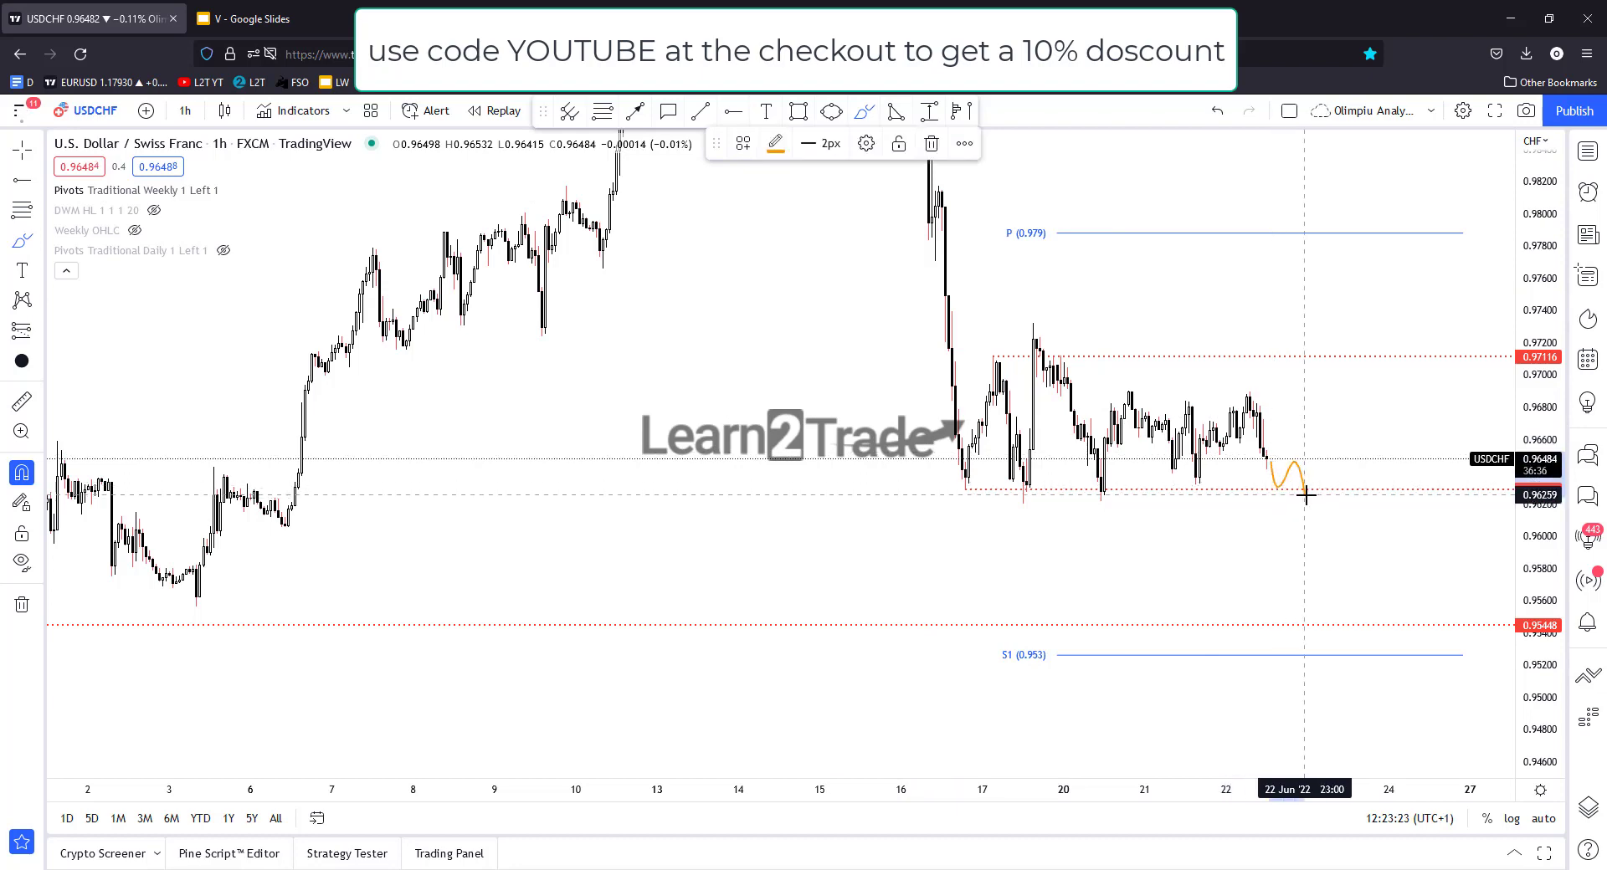
{"action": "left_click_drag", "start_coordinate": [1357, 403], "coordinate": [1367, 365]}
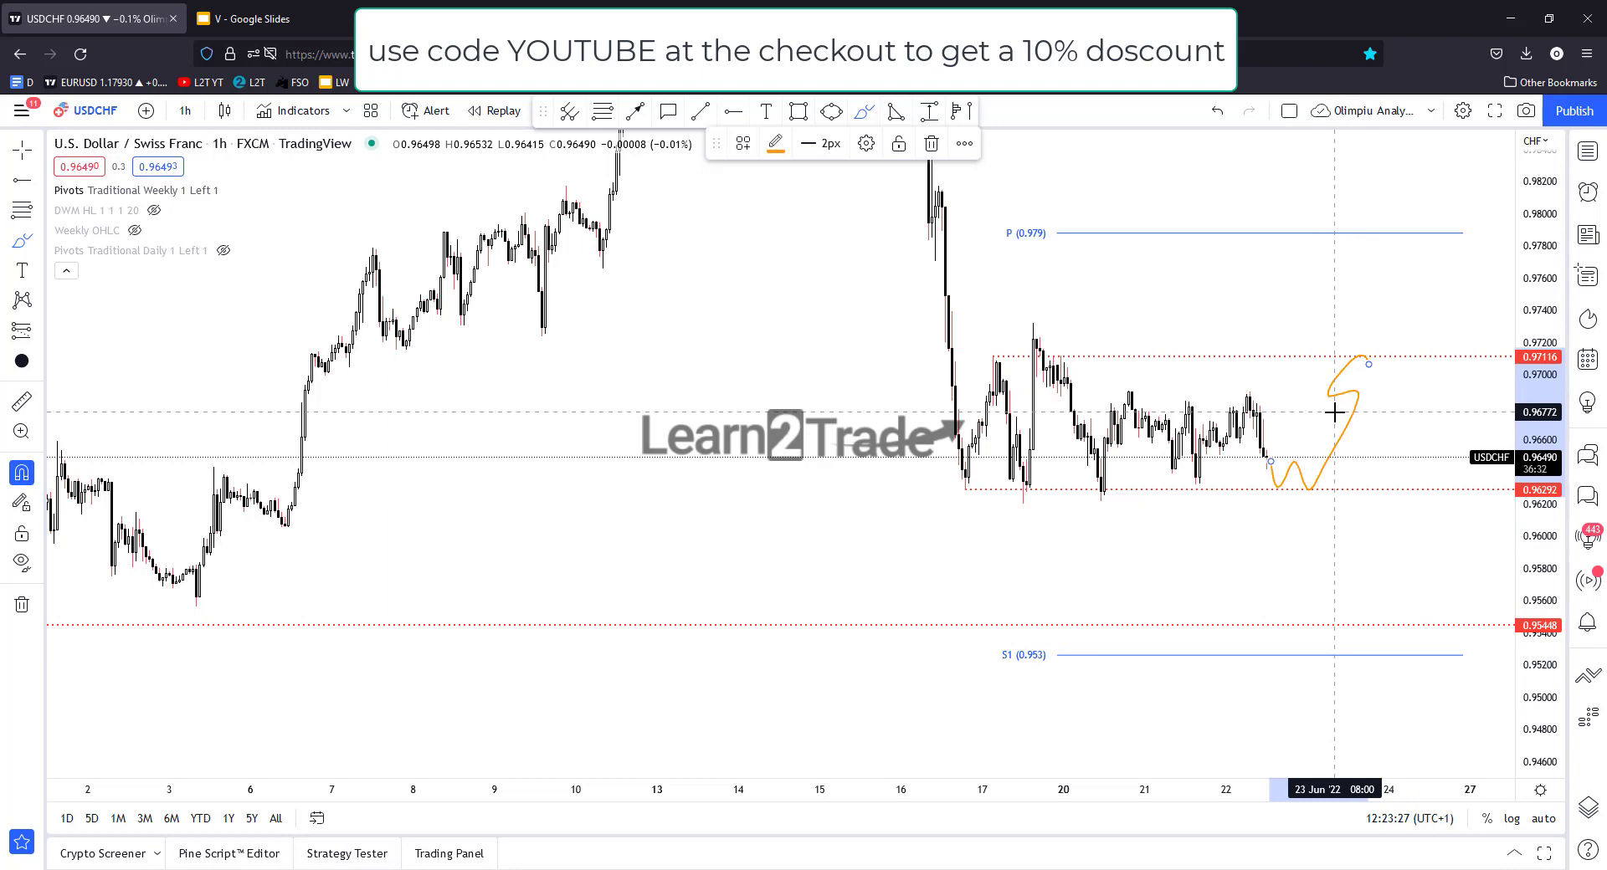
{"action": "key", "text": "Delete"}
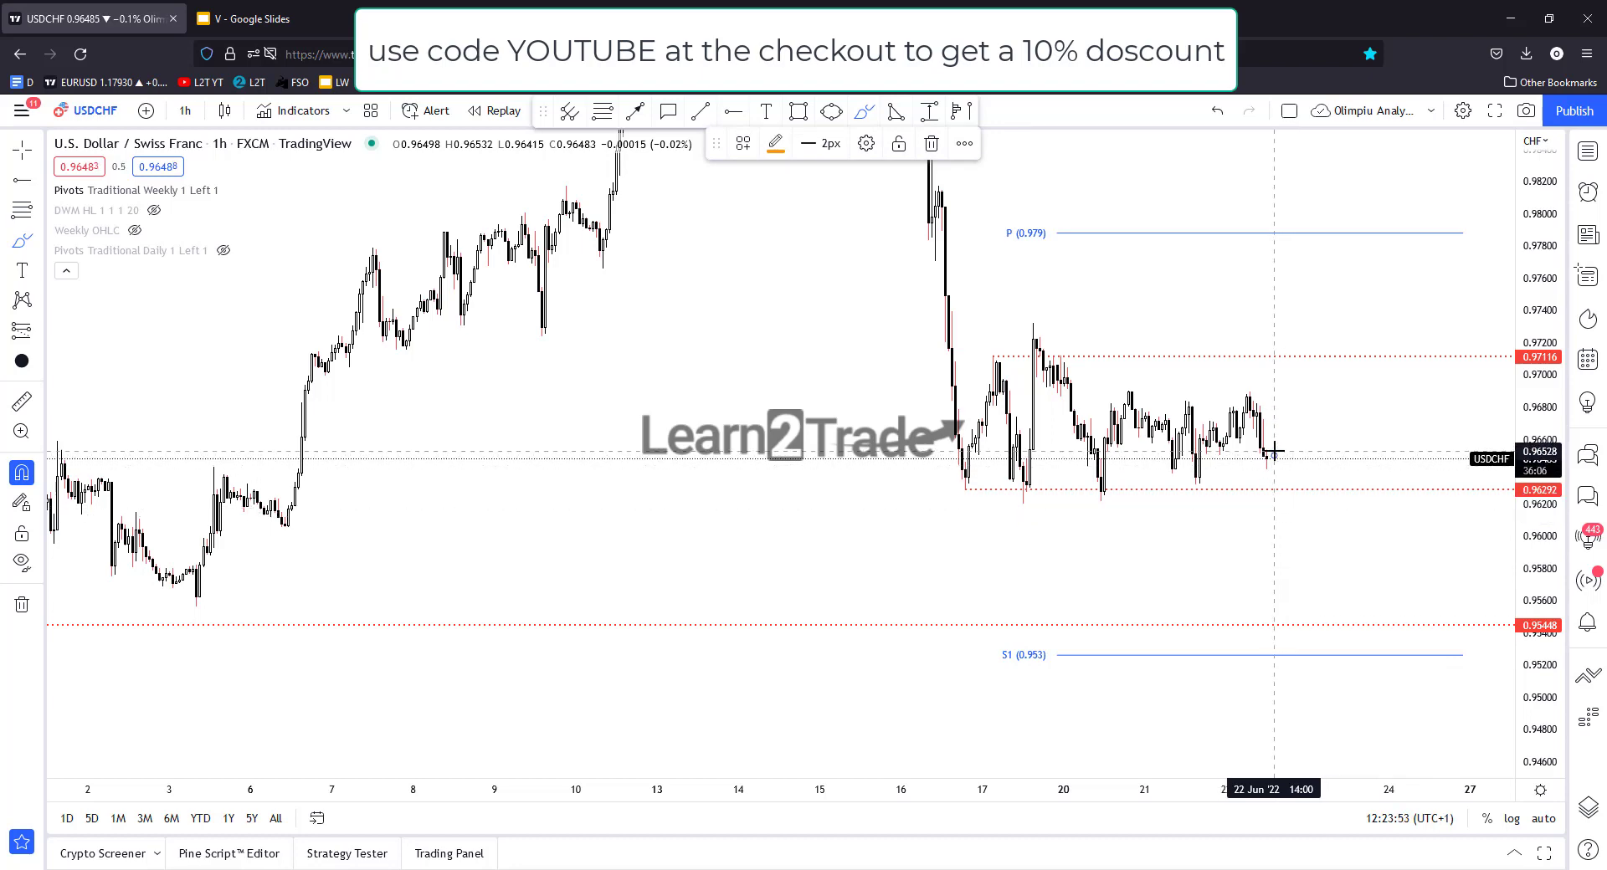
{"action": "mouse_move", "coordinate": [1276, 484]}
{"action": "left_mouse_down"}
{"action": "mouse_move", "coordinate": [1277, 511]}
{"action": "mouse_move", "coordinate": [1338, 487]}
{"action": "mouse_move", "coordinate": [1359, 350]}
{"action": "mouse_move", "coordinate": [1396, 369]}
{"action": "left_mouse_up"}
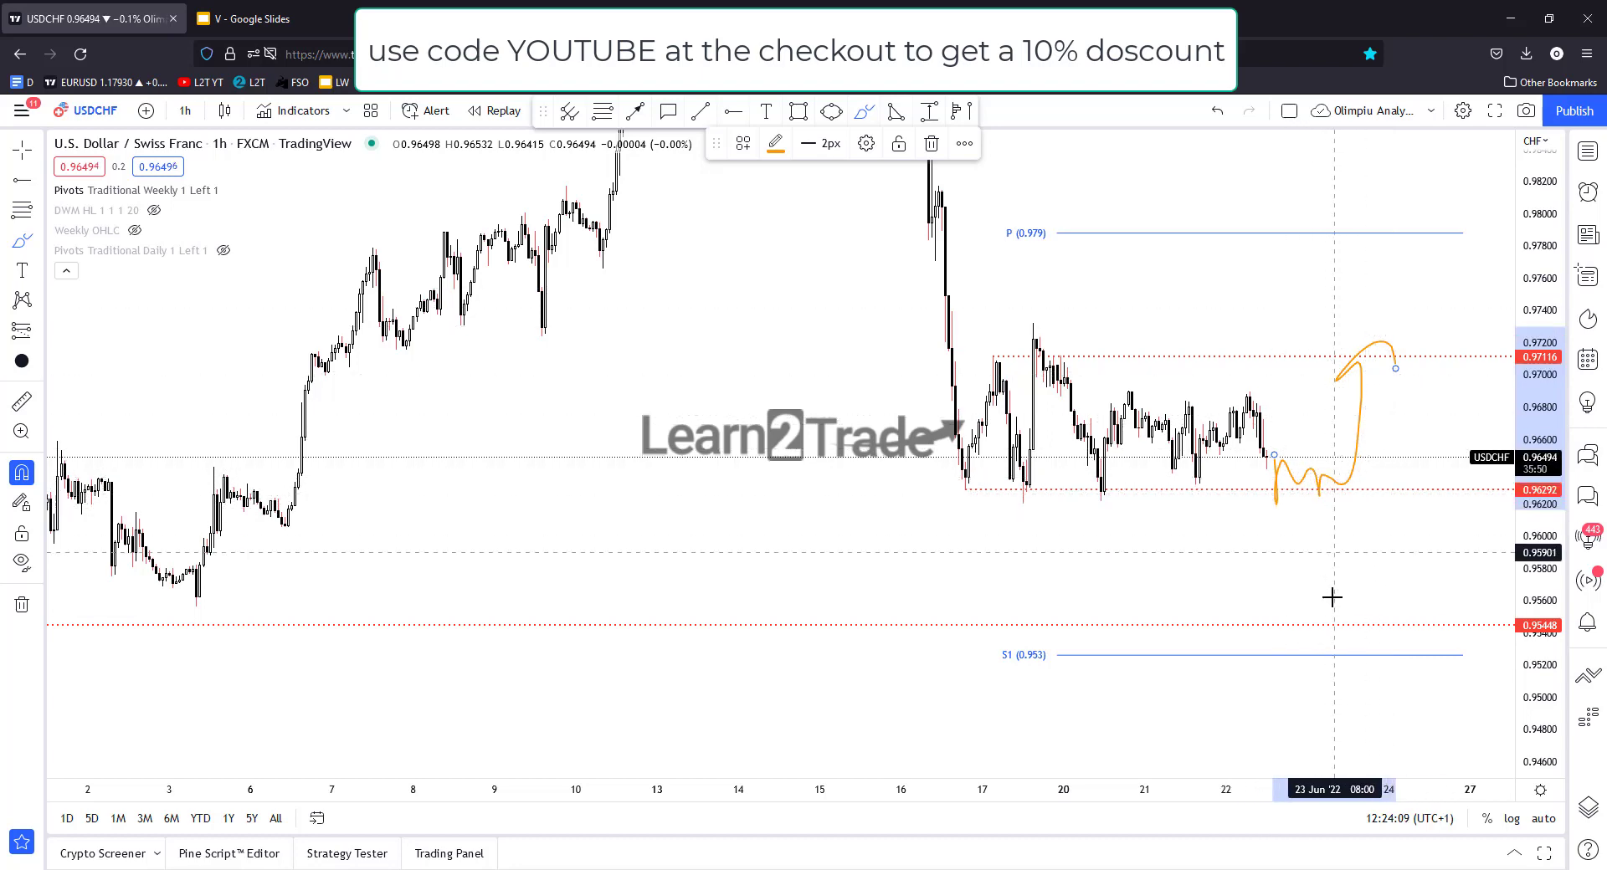
{"action": "key", "text": "Delete"}
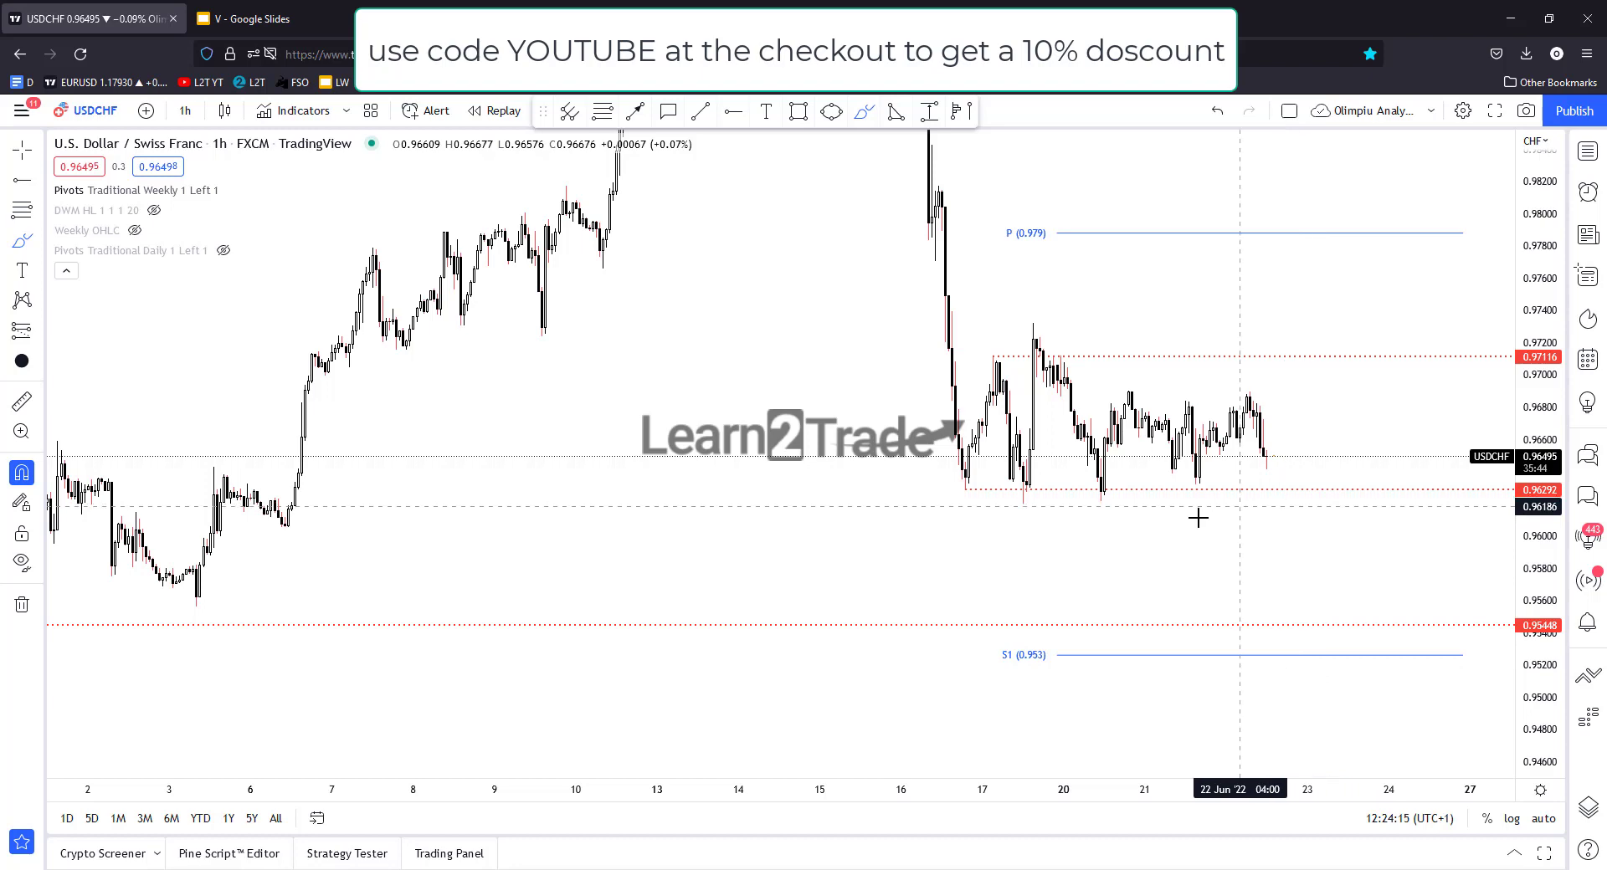
Zoom out and place a horizontal resistance level at 1.00647 at the May high.
{"action": "scroll", "coordinate": [1331, 520], "scroll_direction": "down", "scroll_amount": 5}
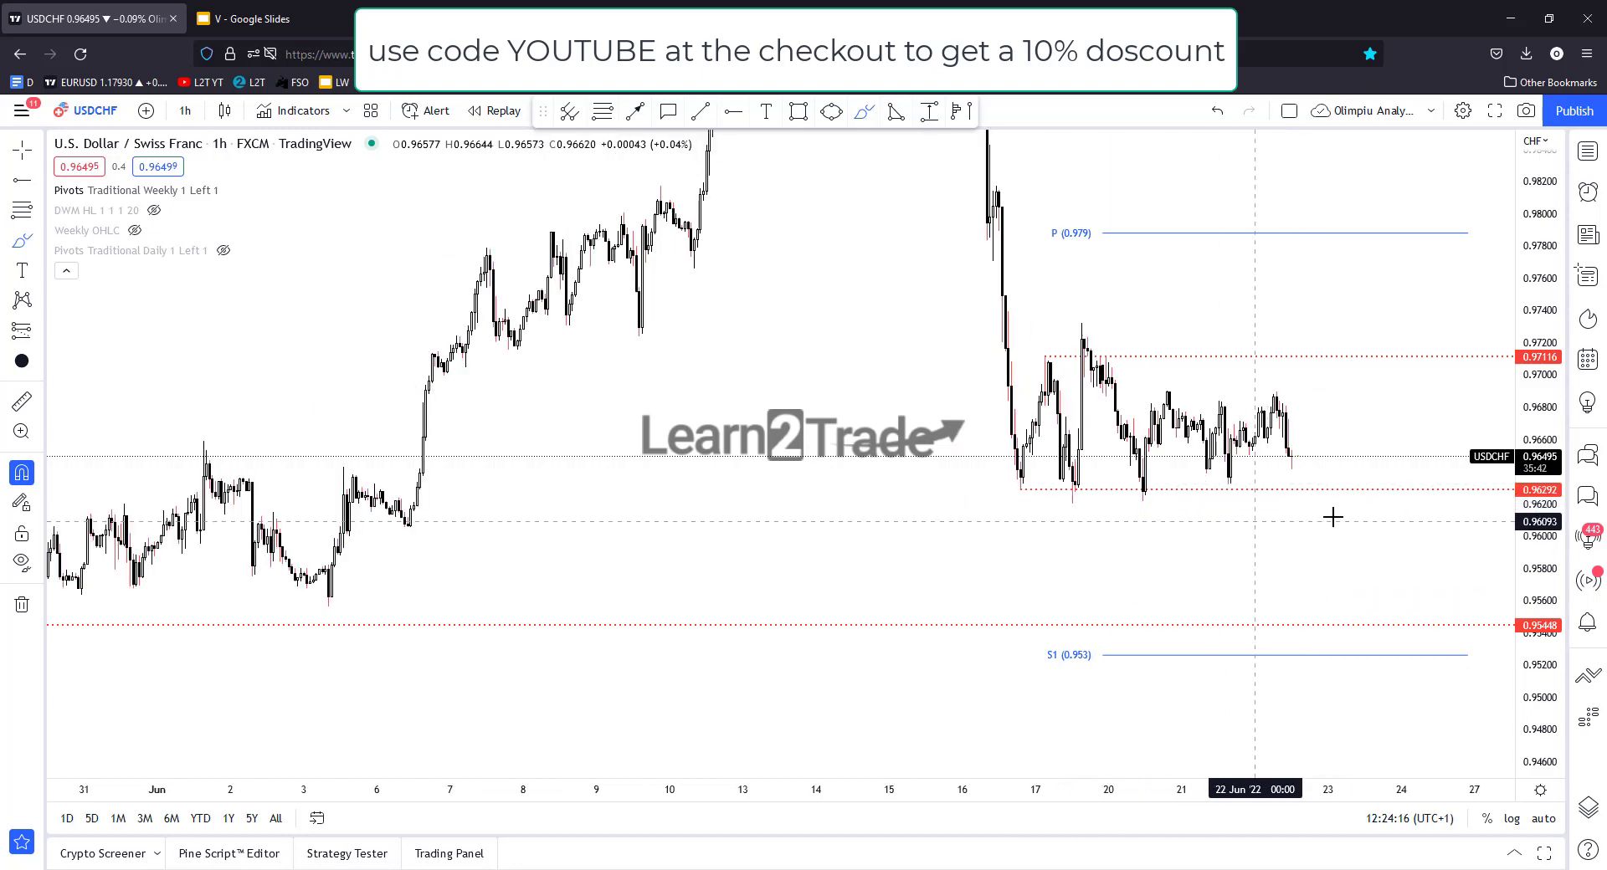
{"action": "scroll", "coordinate": [1188, 586], "scroll_direction": "down", "scroll_amount": 3}
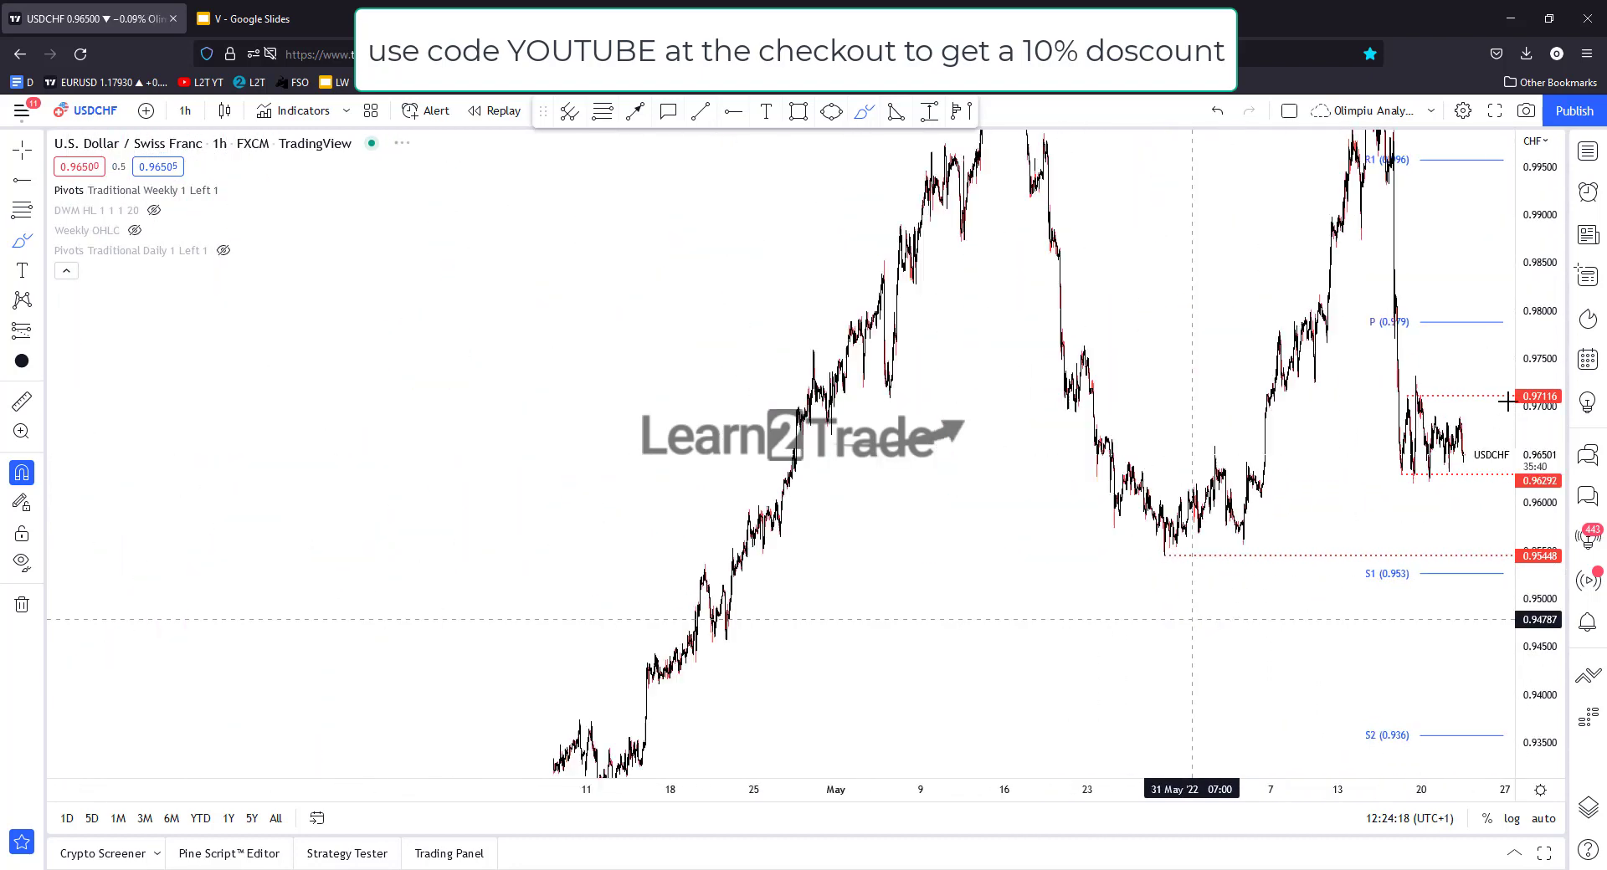
{"action": "scroll", "coordinate": [1532, 528], "scroll_direction": "down", "scroll_amount": 3}
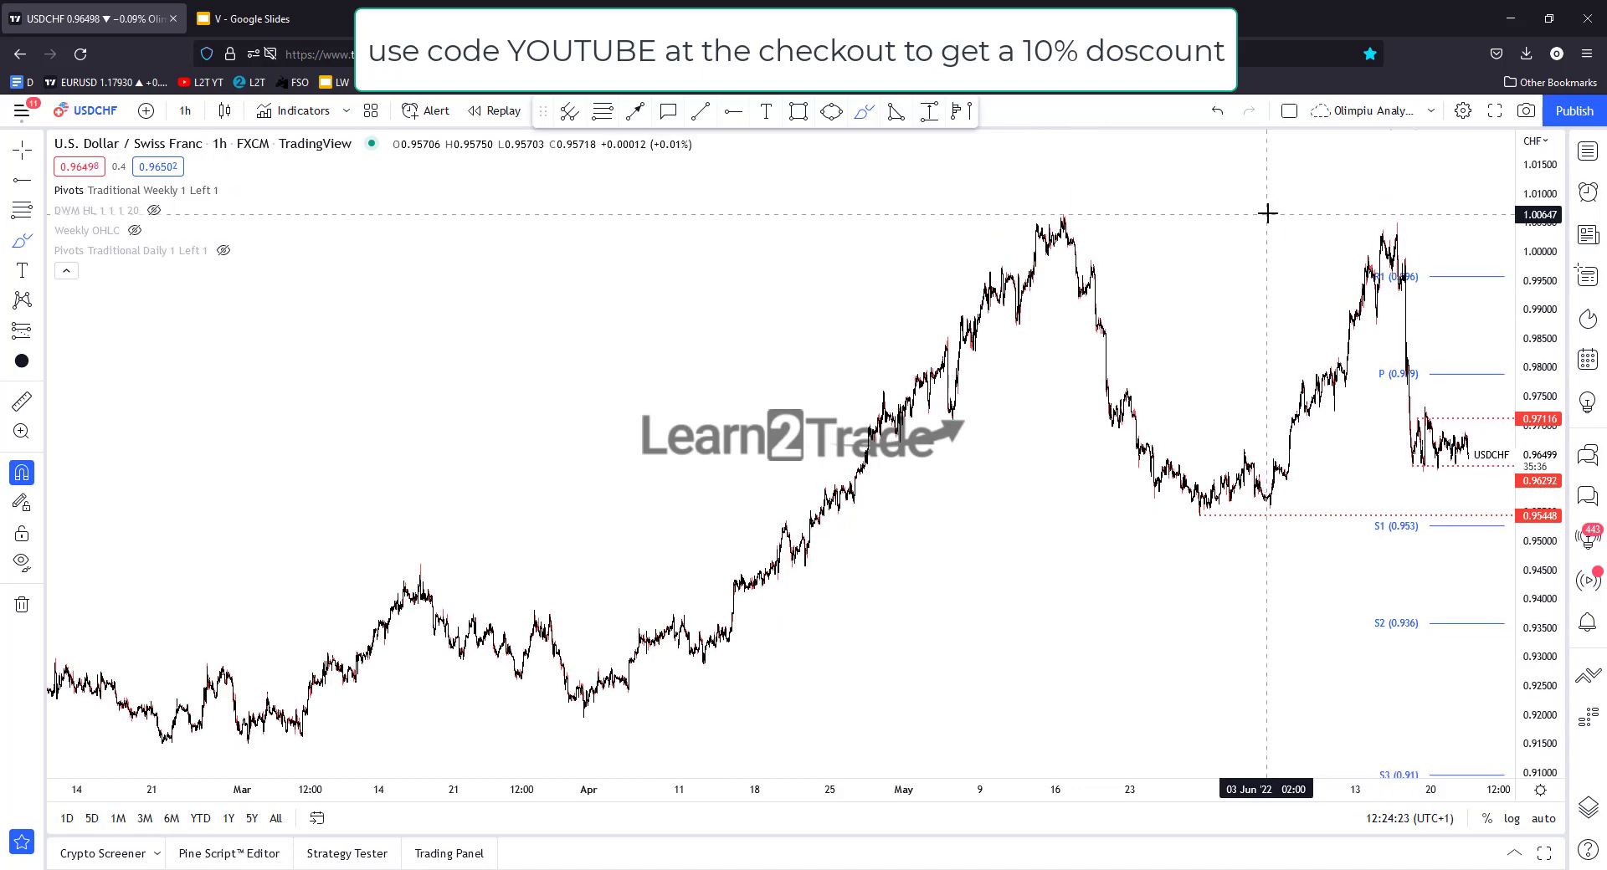
{"action": "left_click", "coordinate": [733, 110]}
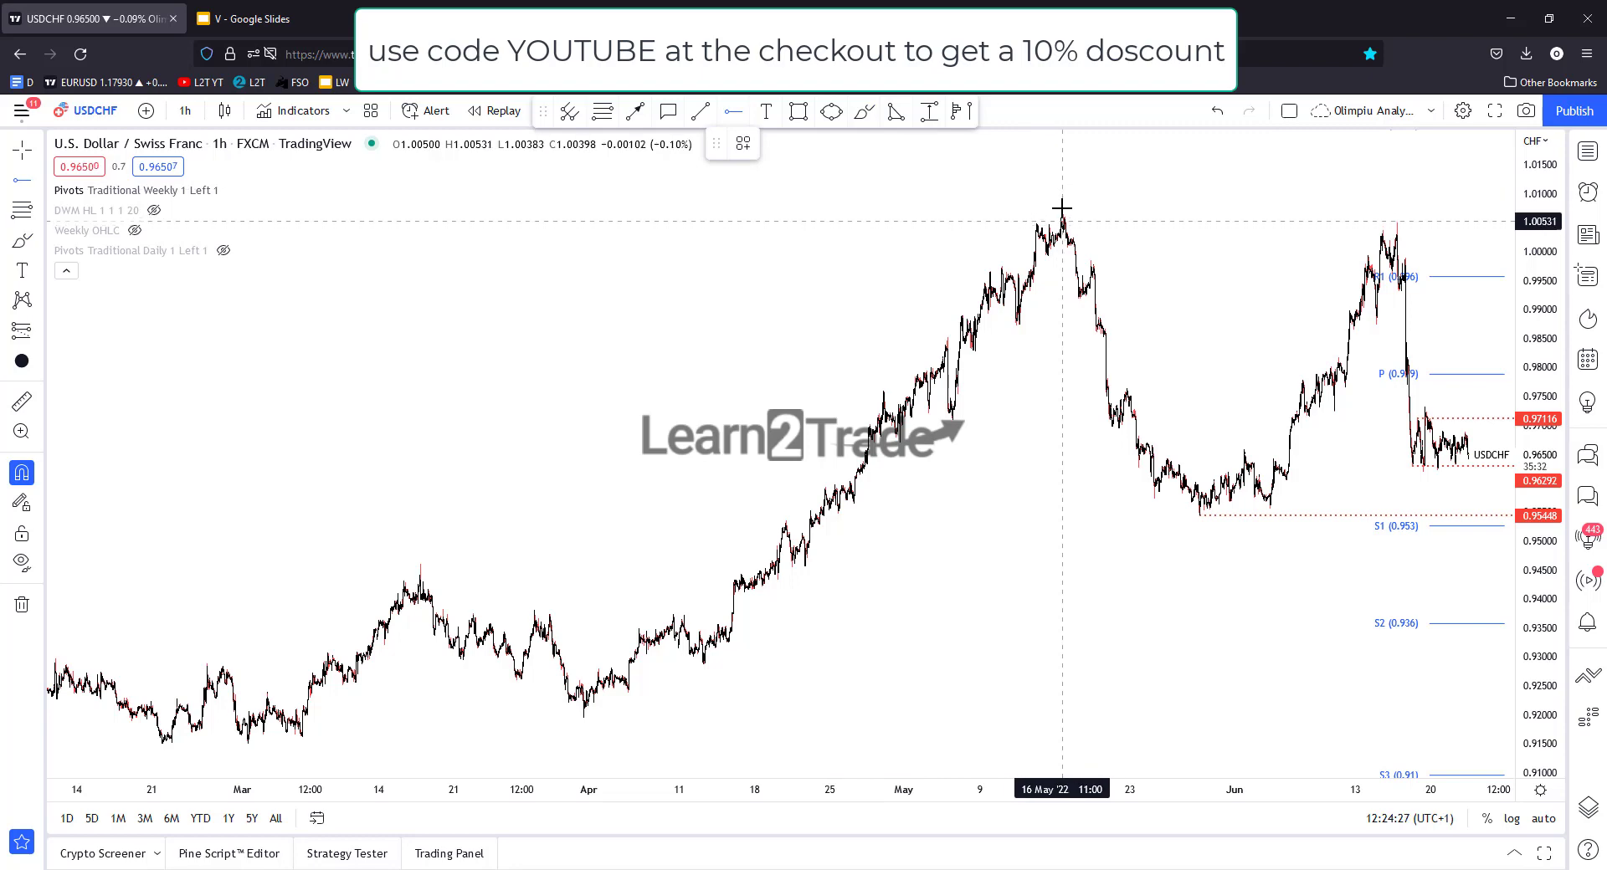
{"action": "left_click", "coordinate": [922, 214]}
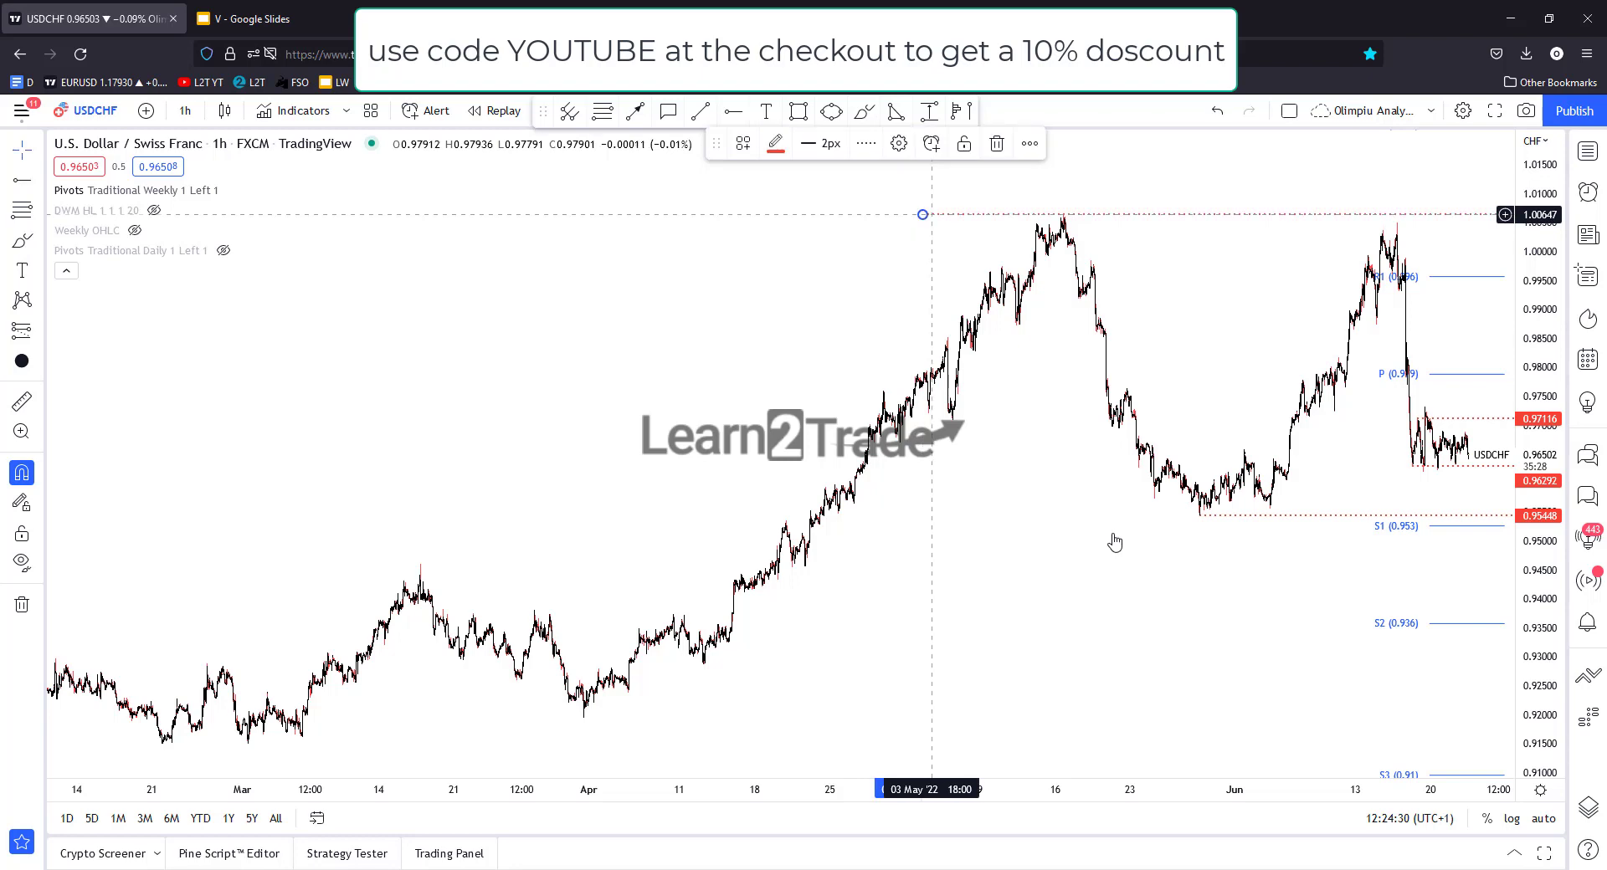
{"action": "scroll", "coordinate": [1379, 628], "scroll_direction": "up", "scroll_amount": 1}
{"action": "scroll", "coordinate": [1379, 628], "scroll_direction": "up", "scroll_amount": 4}
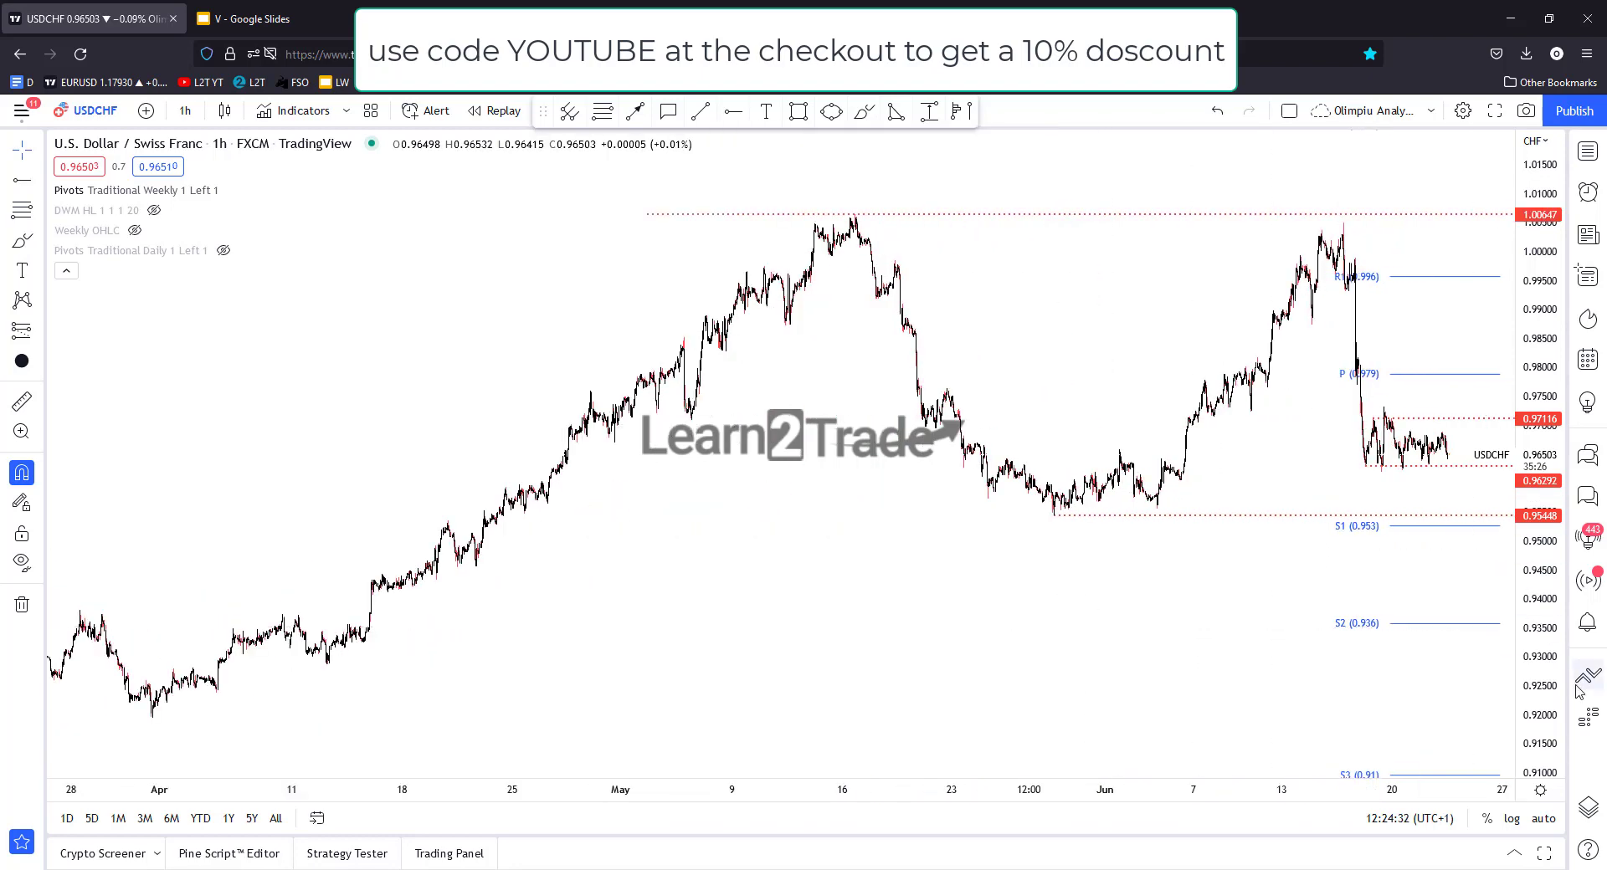
{"action": "scroll", "coordinate": [1445, 580], "scroll_direction": "up", "scroll_amount": 2}
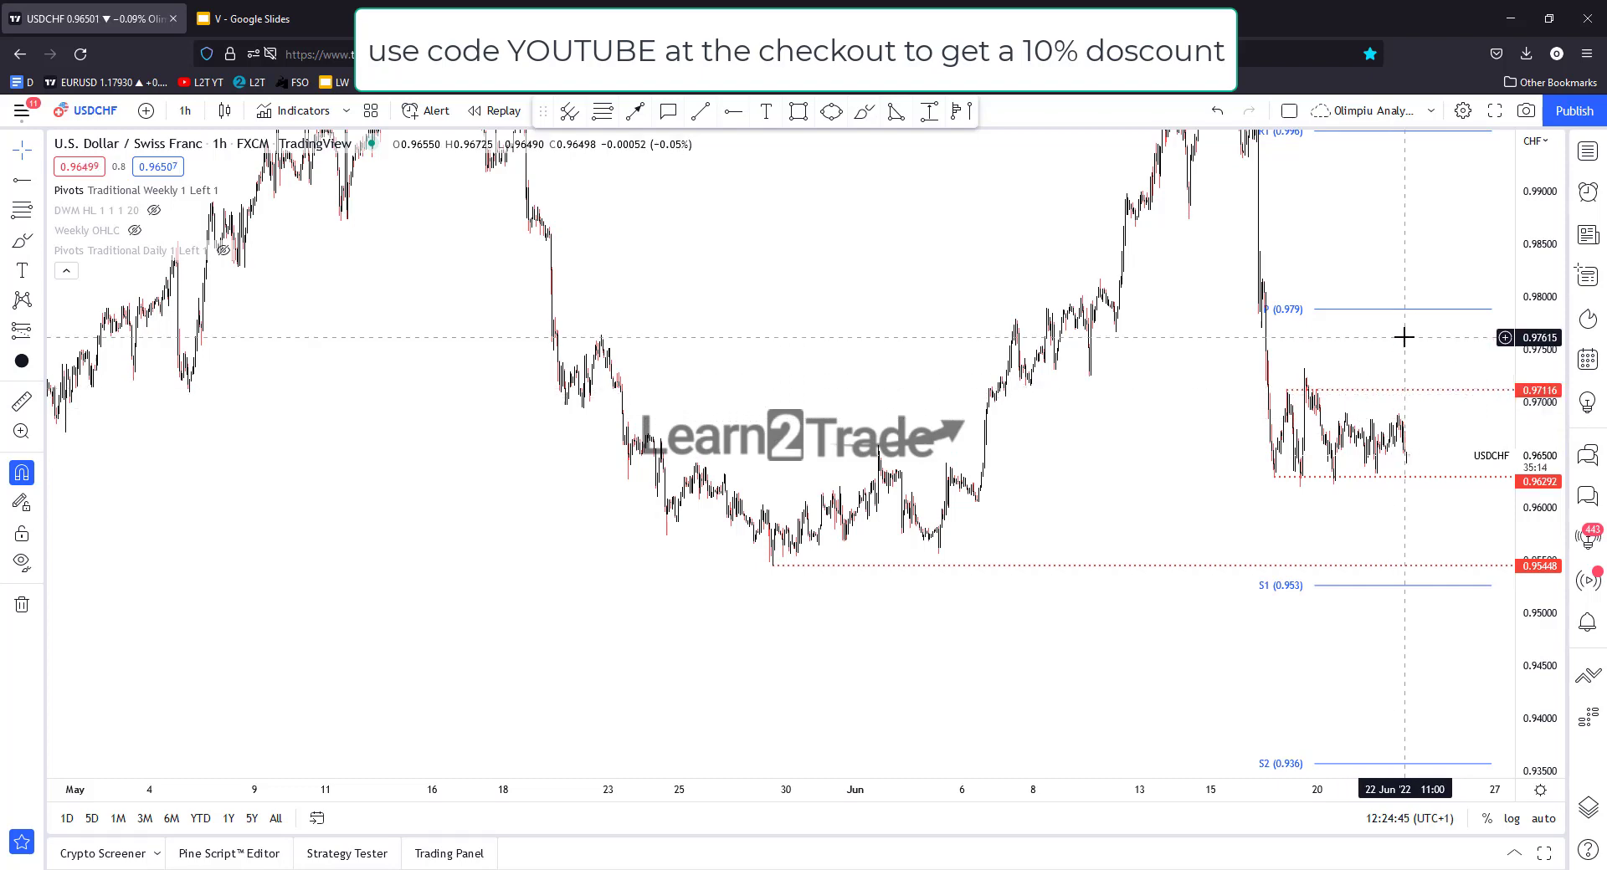
{"action": "scroll", "coordinate": [1385, 505], "scroll_direction": "up", "scroll_amount": 1}
{"action": "scroll", "coordinate": [1386, 505], "scroll_direction": "up", "scroll_amount": 2}
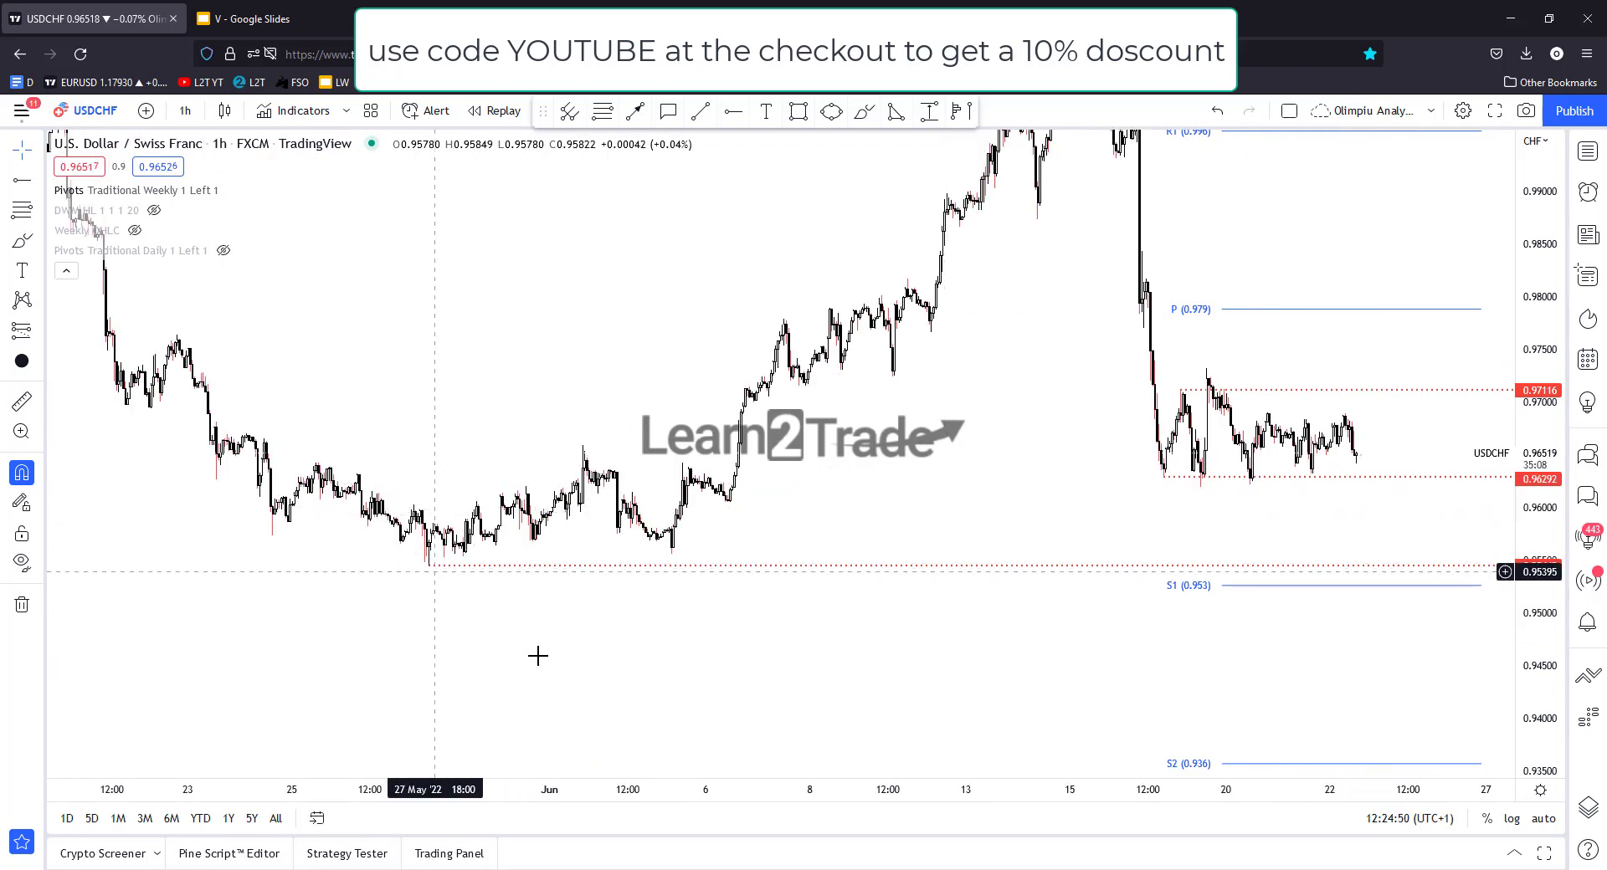
Show slide 3 of the Google Slides deck with the Learn2Trade website, YouTube and Instagram links.
{"action": "left_click_drag", "start_coordinate": [645, 699], "coordinate": [682, 792]}
{"action": "scroll", "coordinate": [750, 727], "scroll_direction": "down", "scroll_amount": 2}
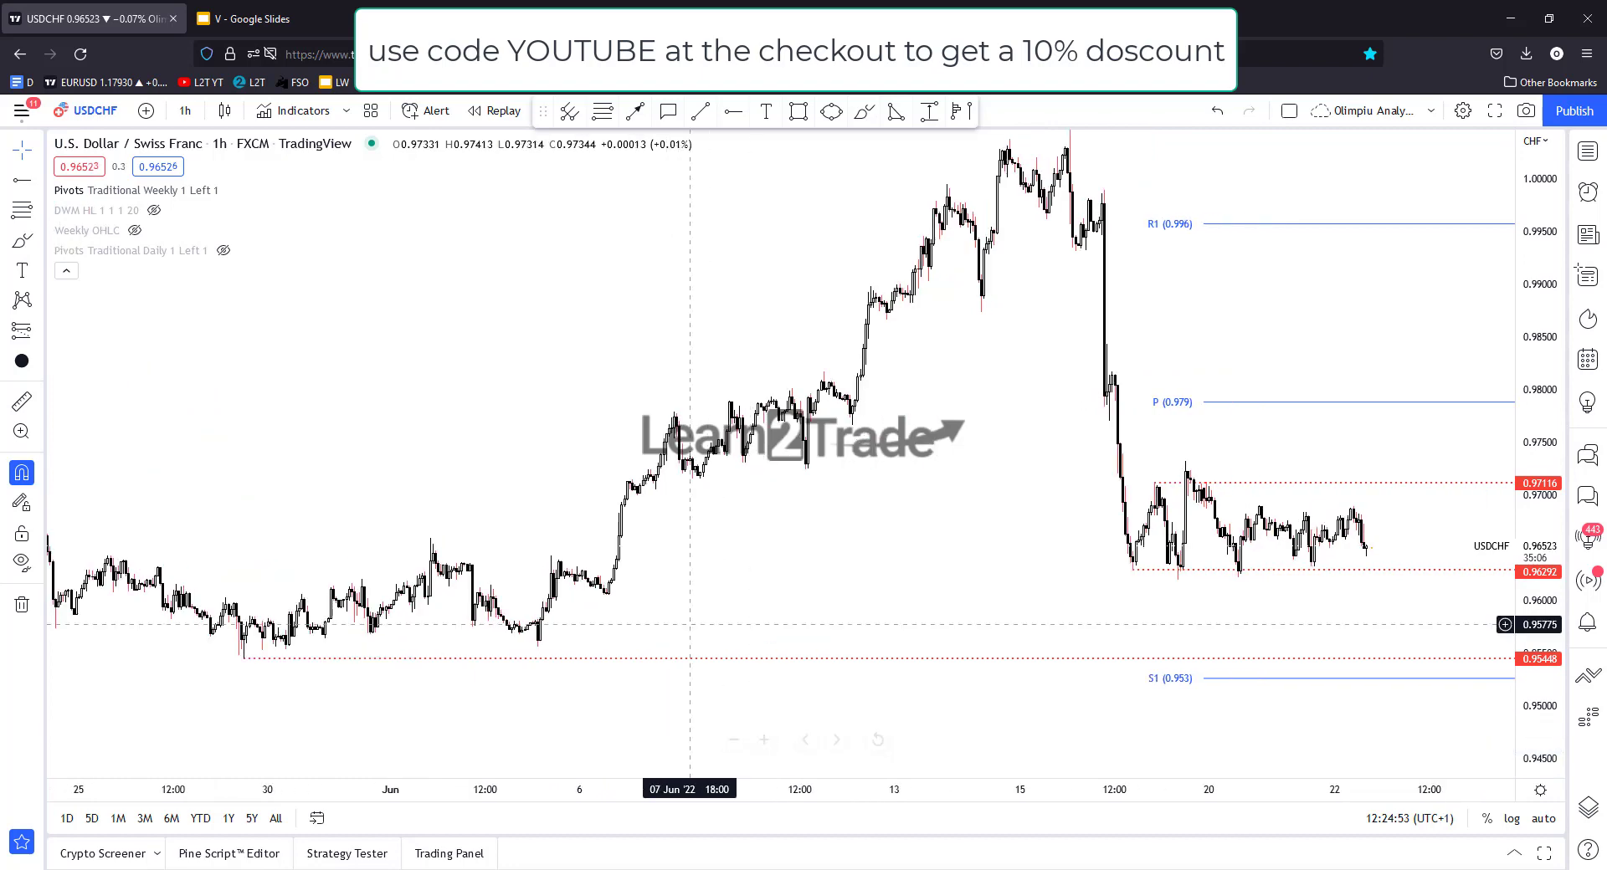
{"action": "key", "text": "ctrl+Tab"}
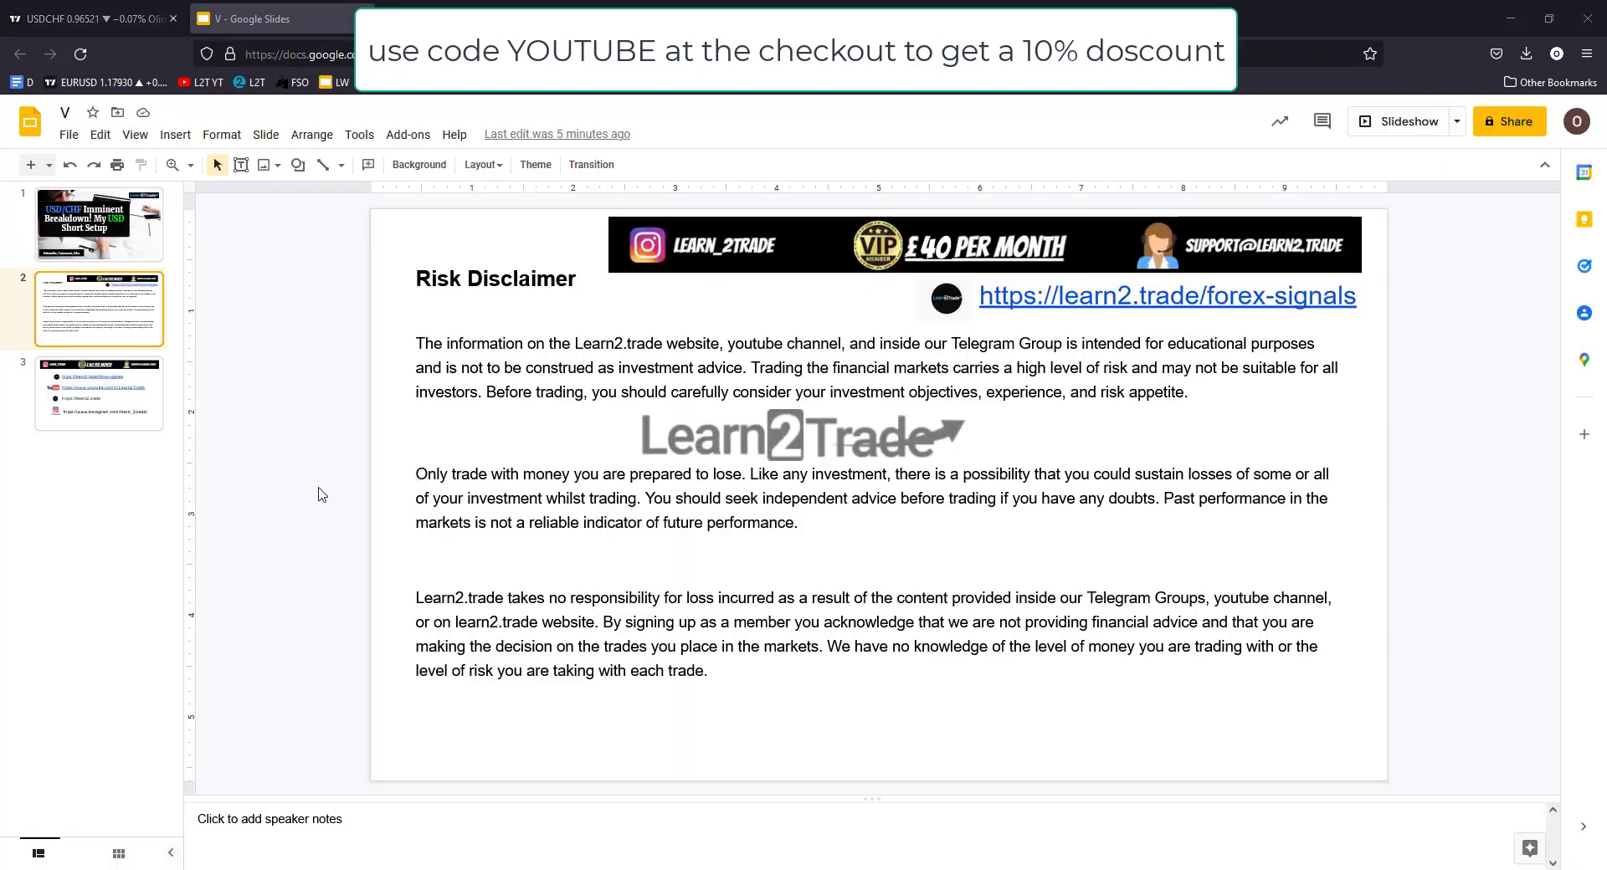
{"action": "key", "text": "Down"}
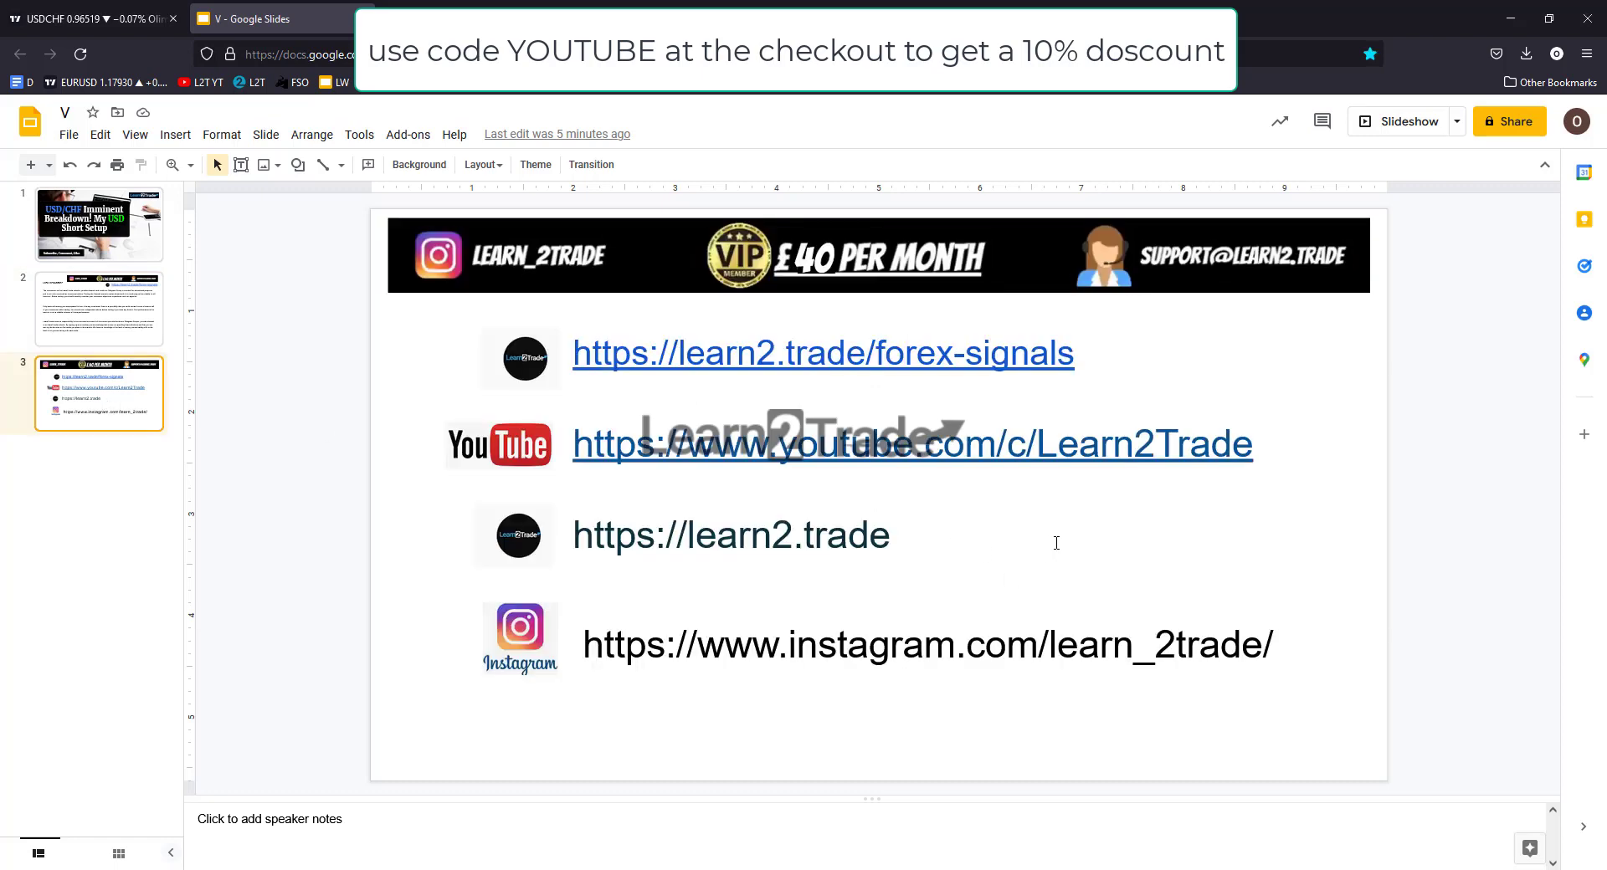